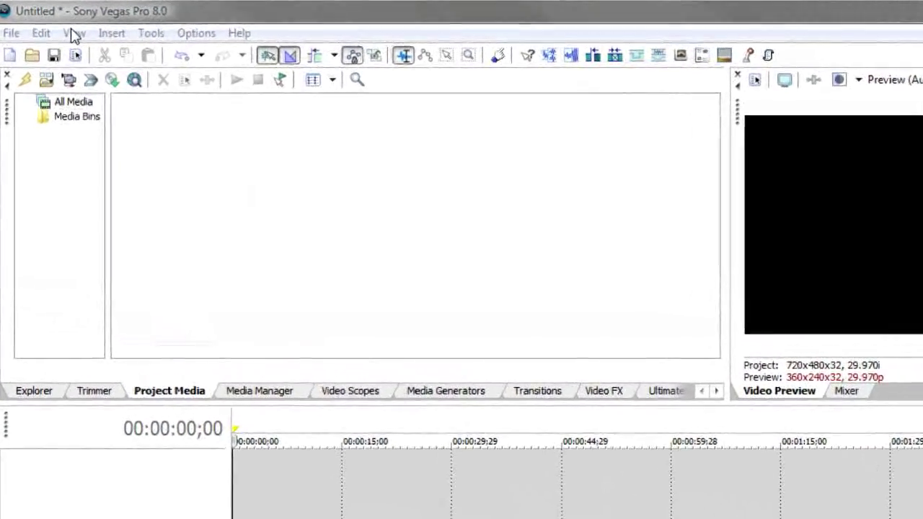
Step: Launch the VASST Production Assistant from View > Extensions and view its empty processing settings
left_click(67, 27)
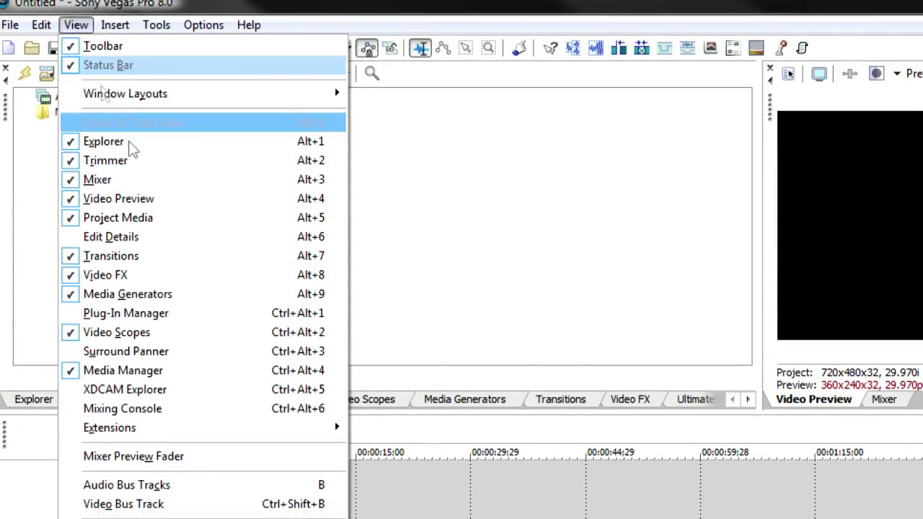
mouse_move(110, 277)
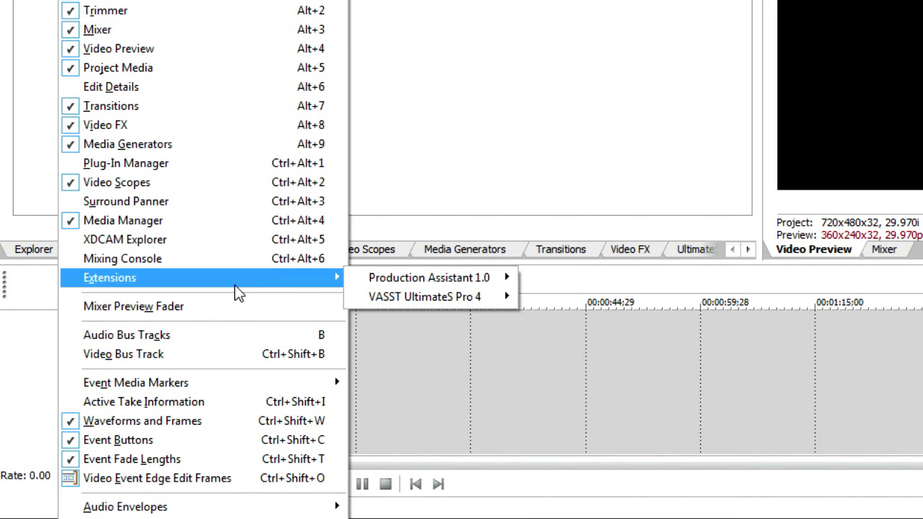
mouse_move(429, 278)
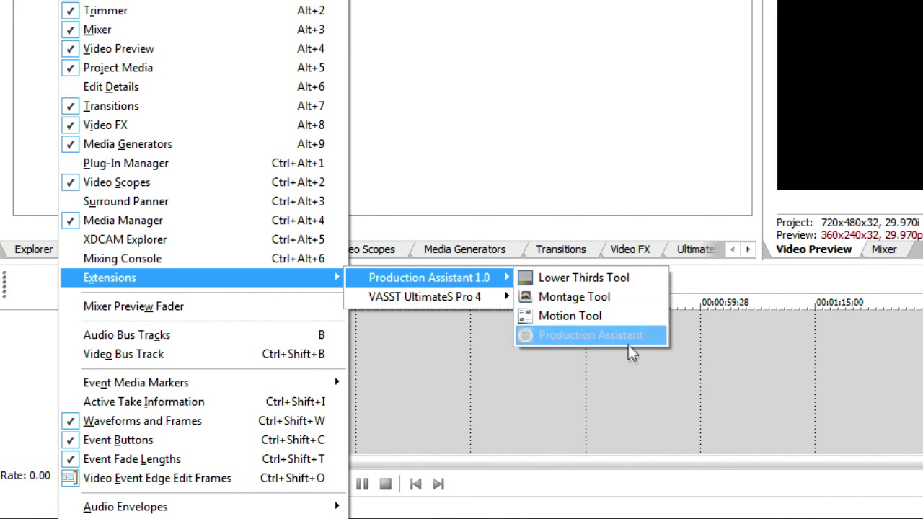
left_click(591, 337)
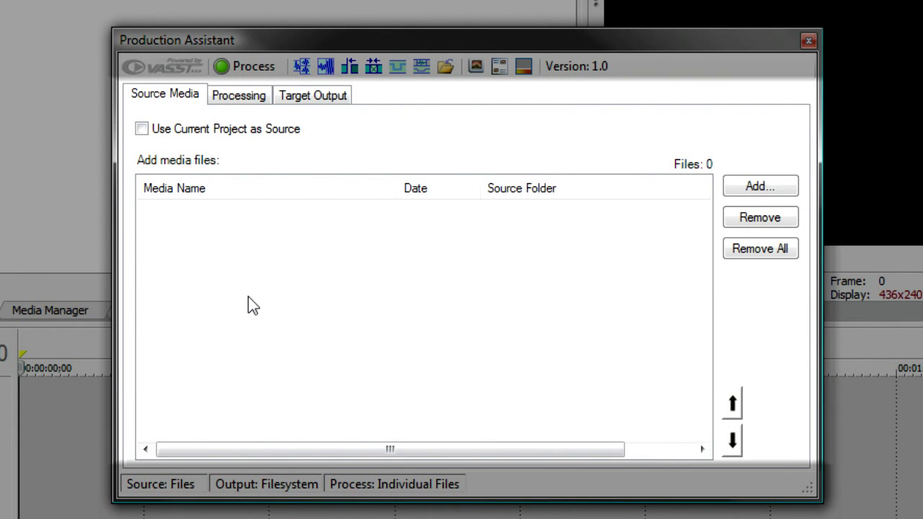
left_click(243, 98)
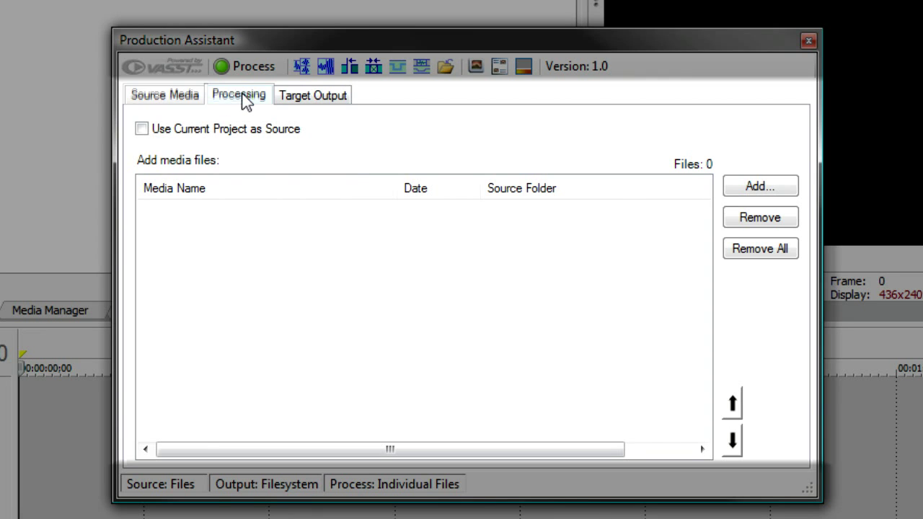
left_click(312, 98)
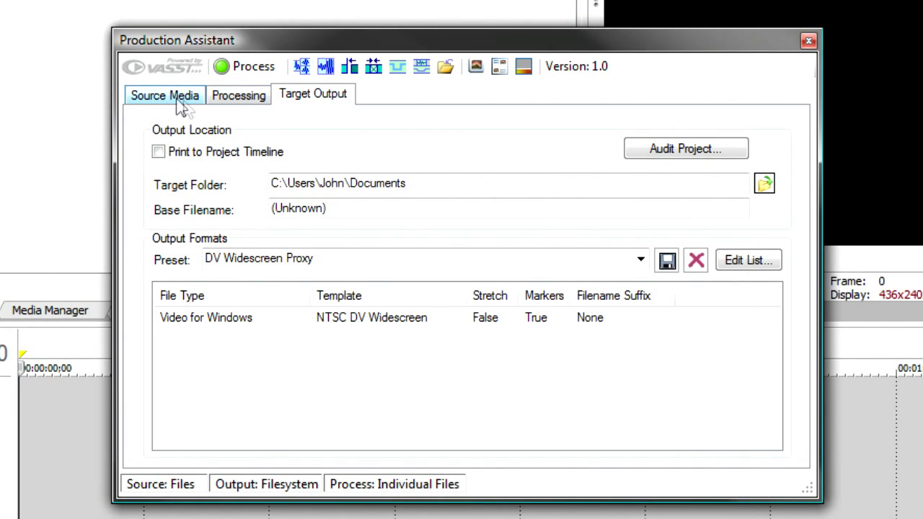
left_click(176, 101)
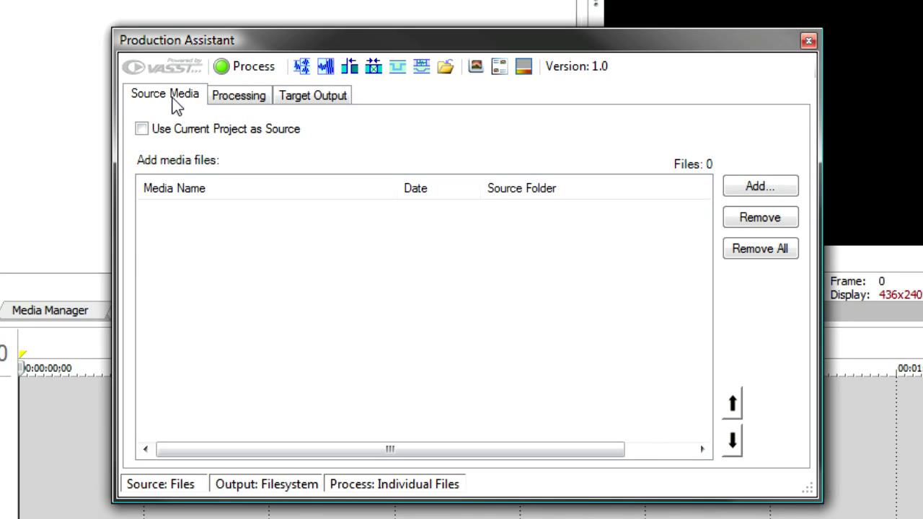
left_click(235, 99)
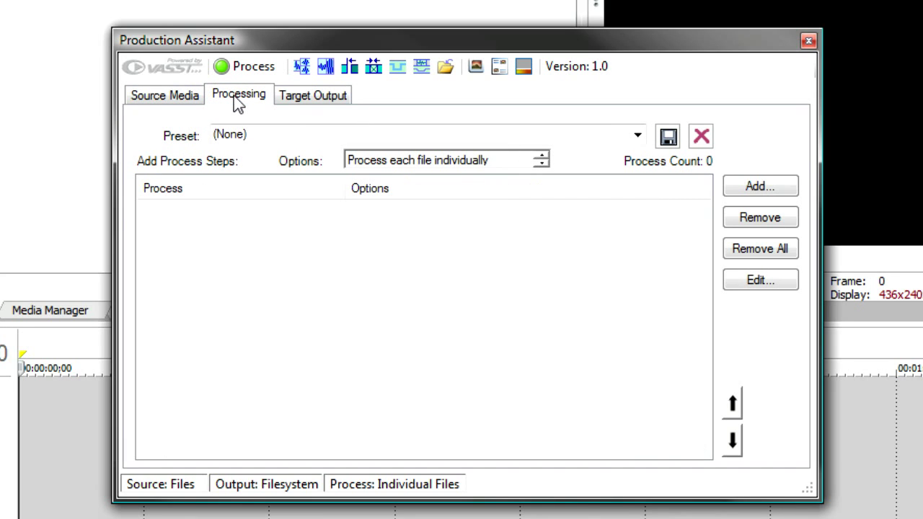
left_click(307, 106)
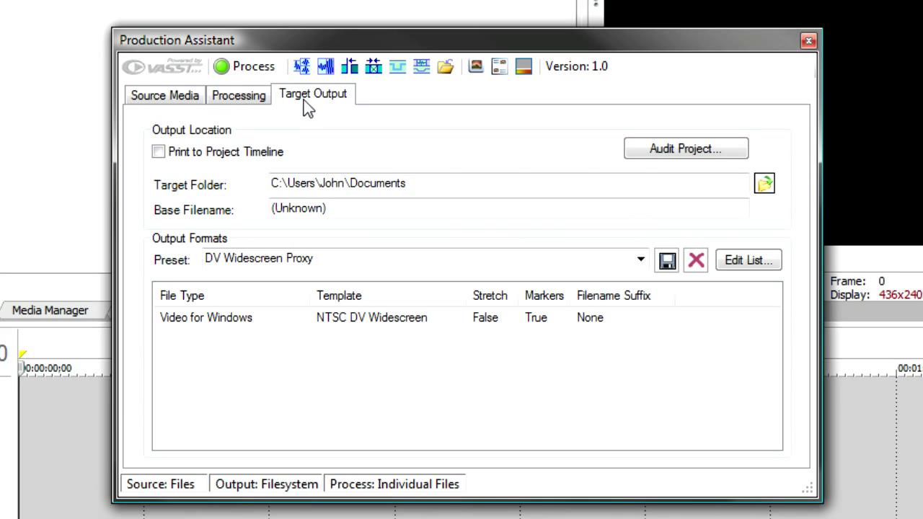
left_click(177, 97)
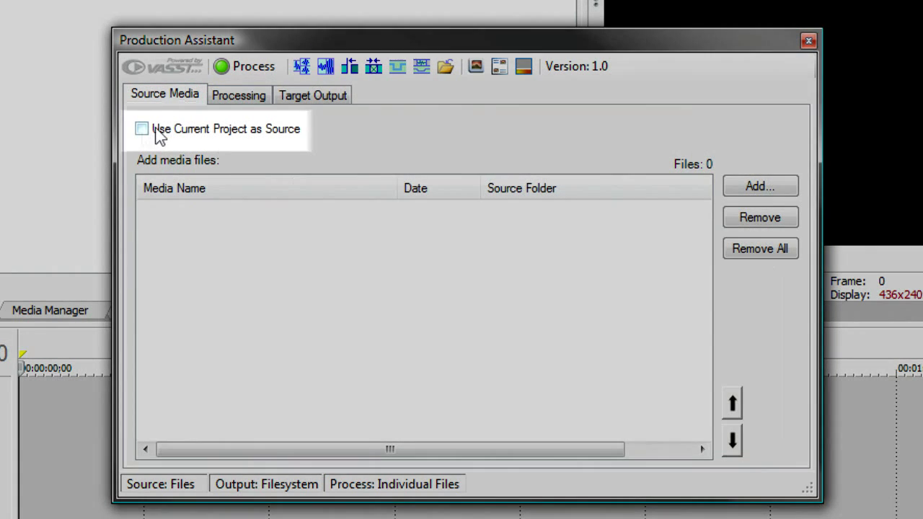
Step: Use the current project as source and send output to the project timeline
left_click(141, 131)
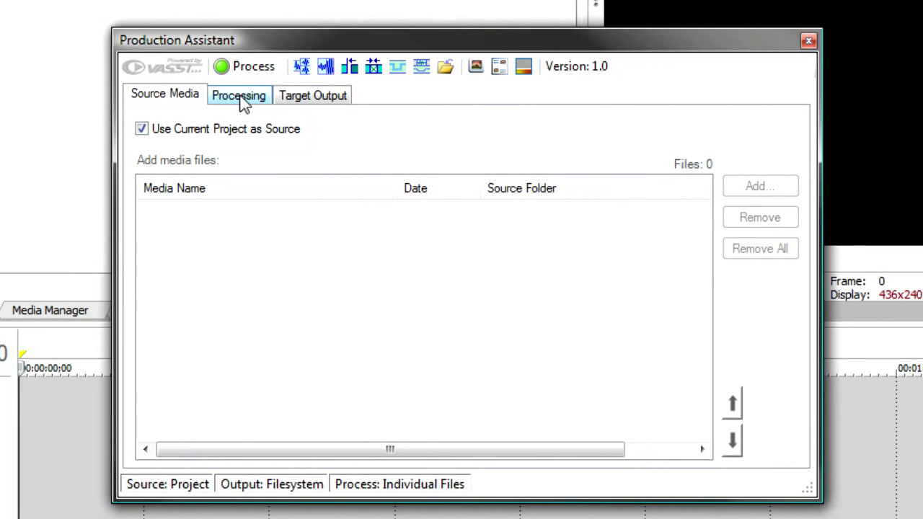
left_click(243, 101)
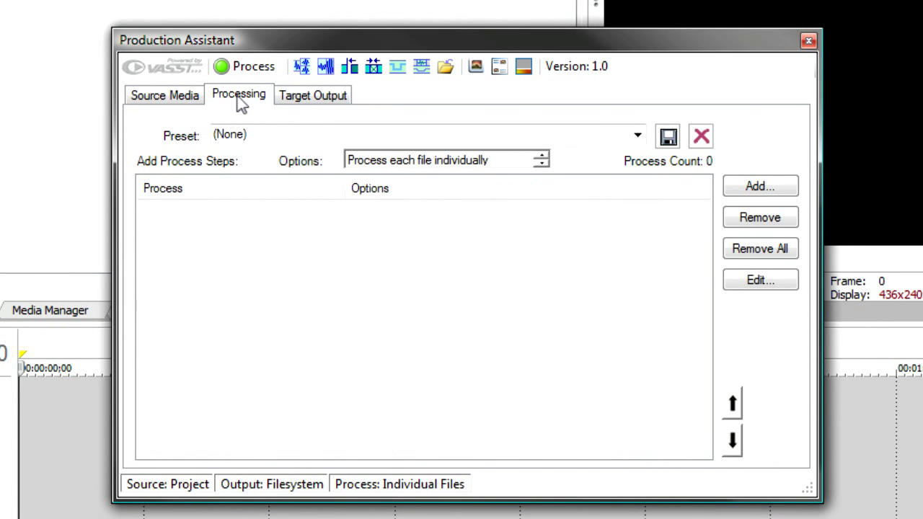
left_click(309, 105)
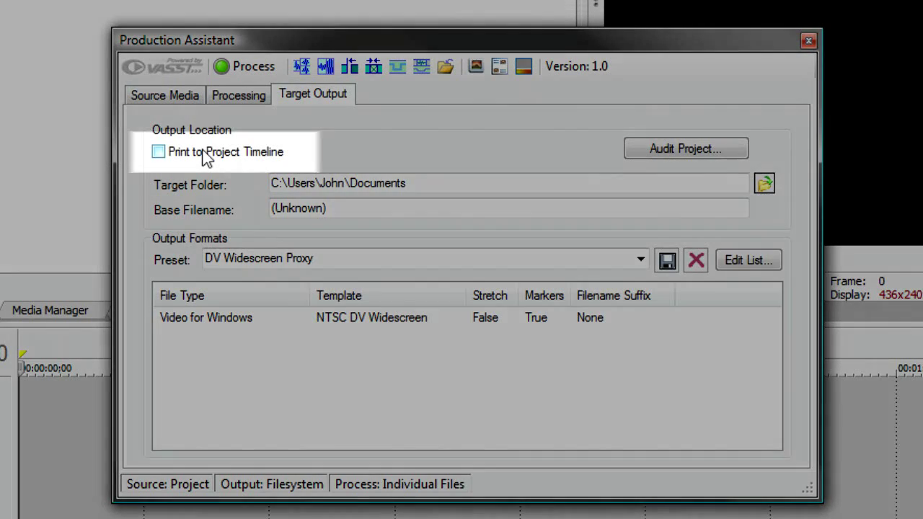
left_click(206, 154)
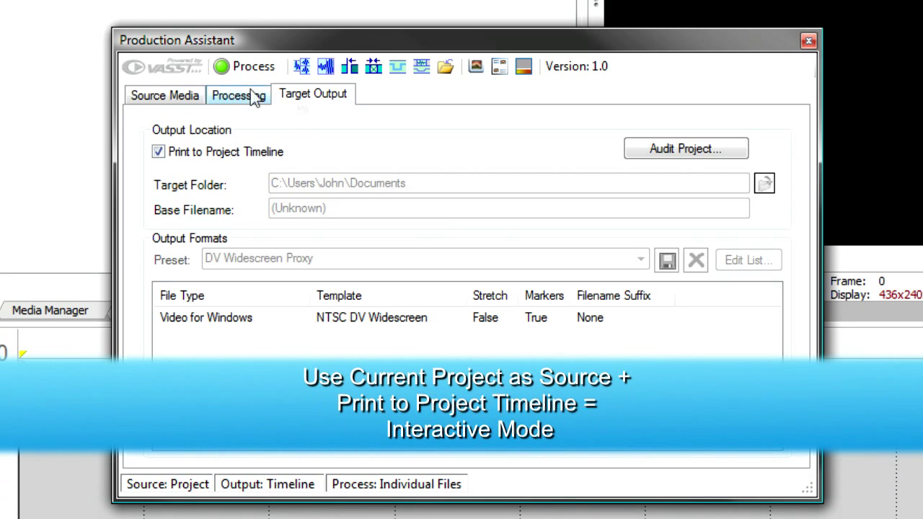
Step: Browse the Add Process list, then turn Print to Project Timeline back off
left_click(167, 95)
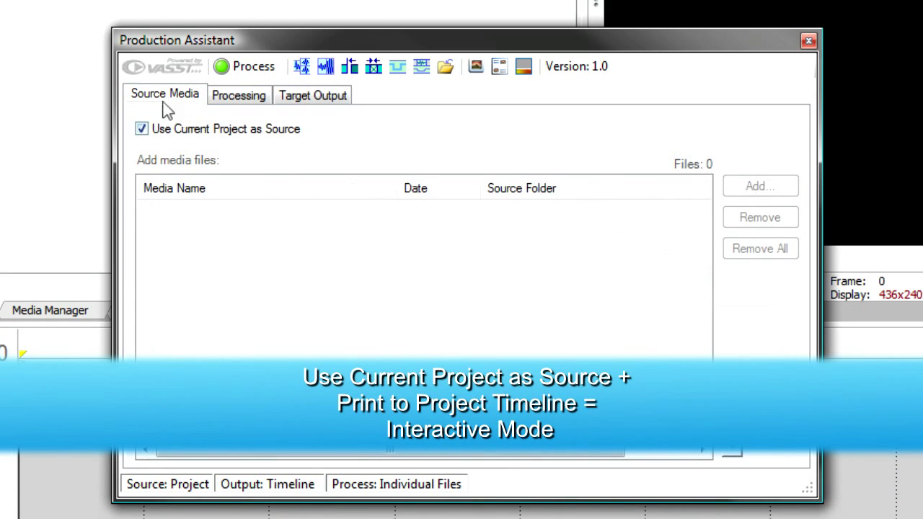
left_click(231, 97)
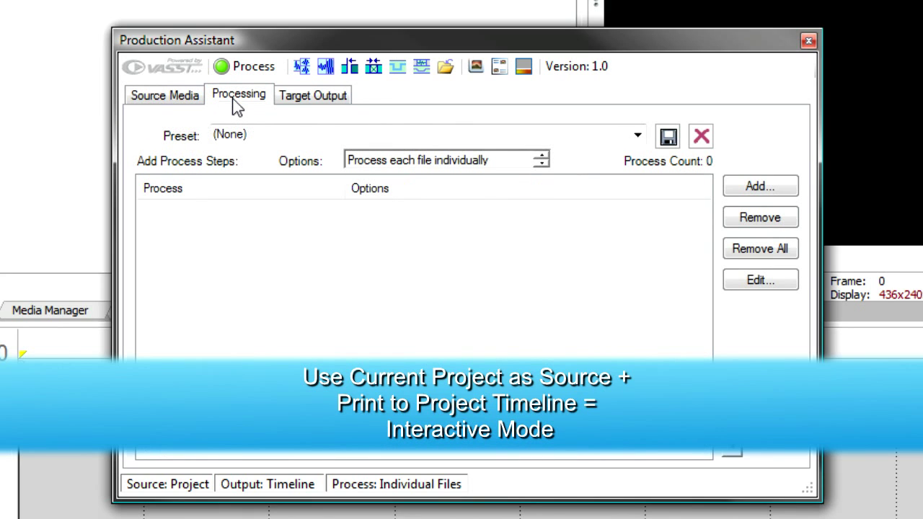
left_click(763, 192)
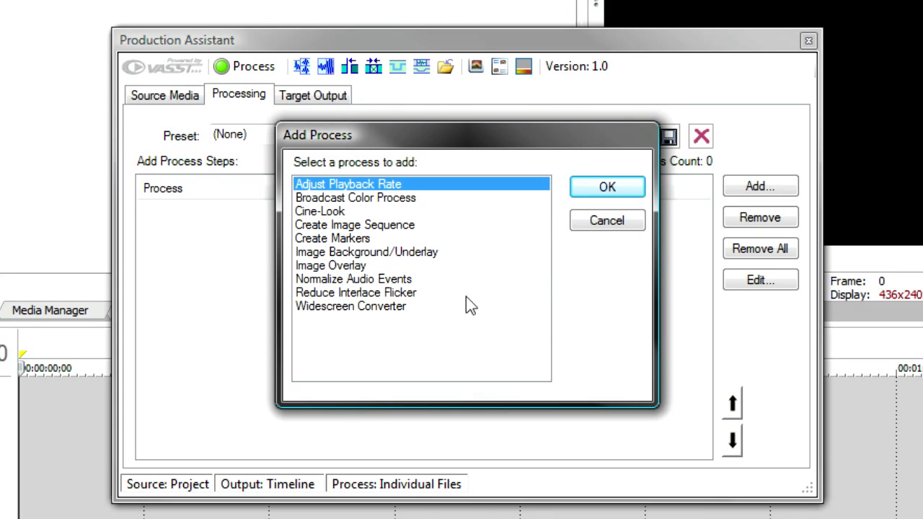
left_click(599, 187)
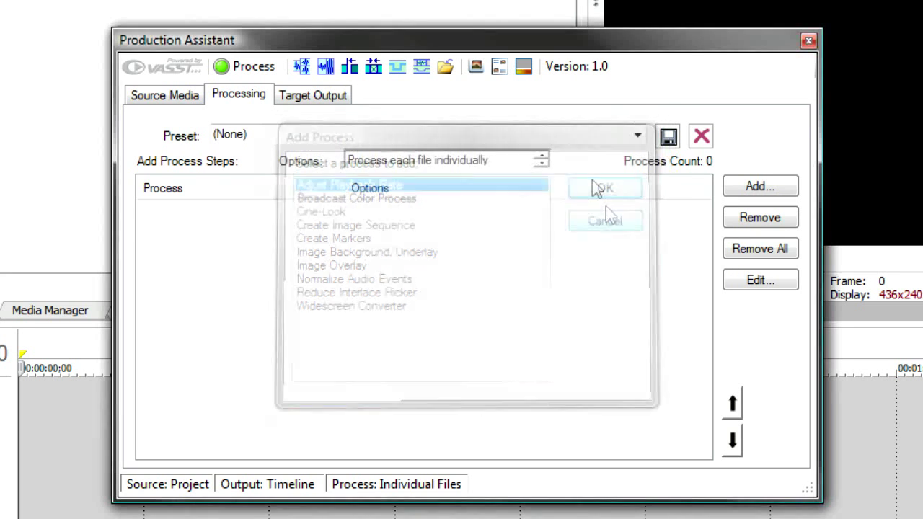
left_click(316, 97)
left_click(186, 154)
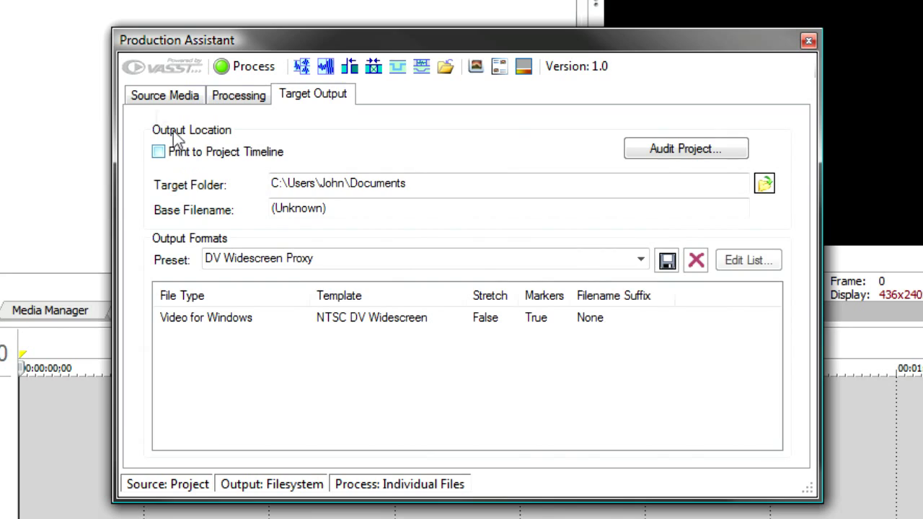
left_click(150, 96)
Step: Turn off Use Current Project as Source on the Source Media tab
left_click(153, 133)
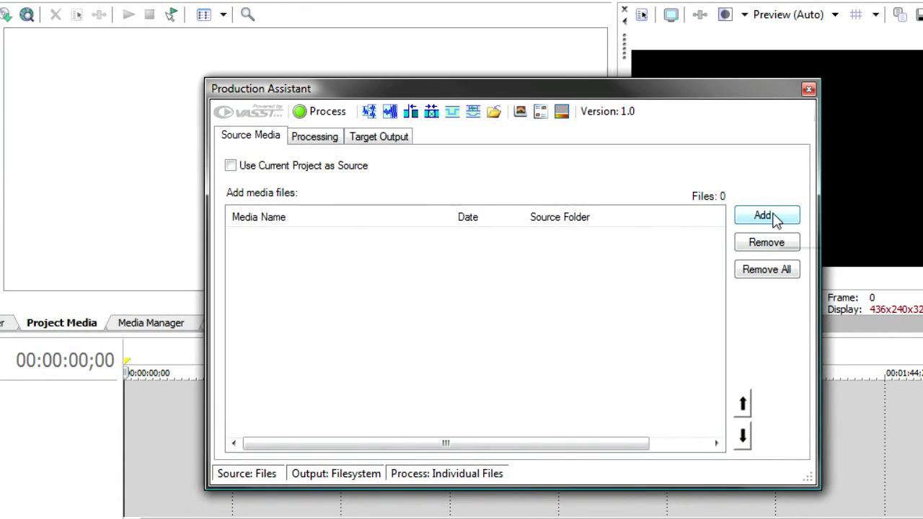
Step: Add the 33 video clips ES102.avi through ES134.avi to the source media list
left_click(770, 215)
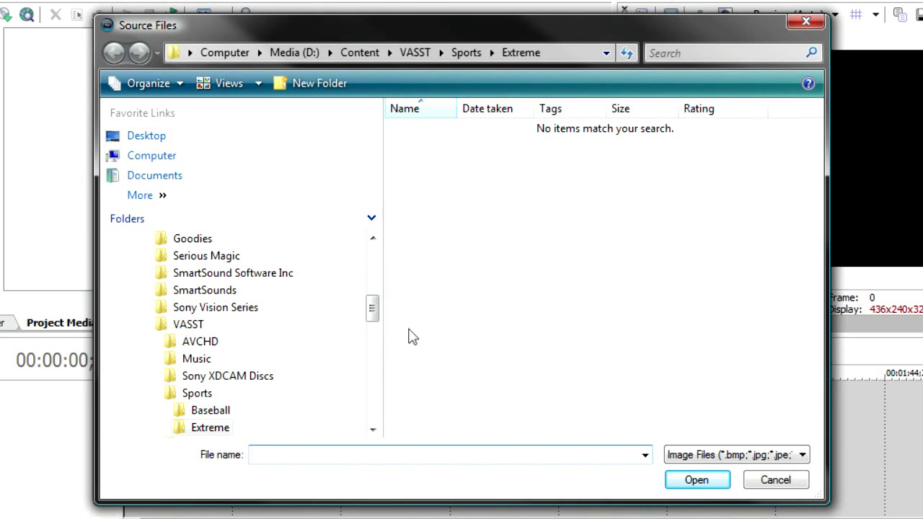
scroll(373, 311, "down", 2)
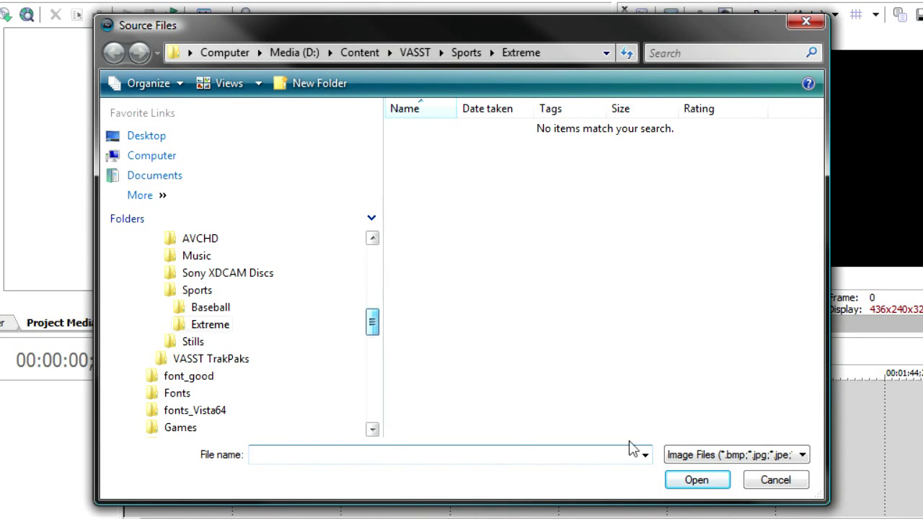
left_click(803, 456)
left_click(694, 483)
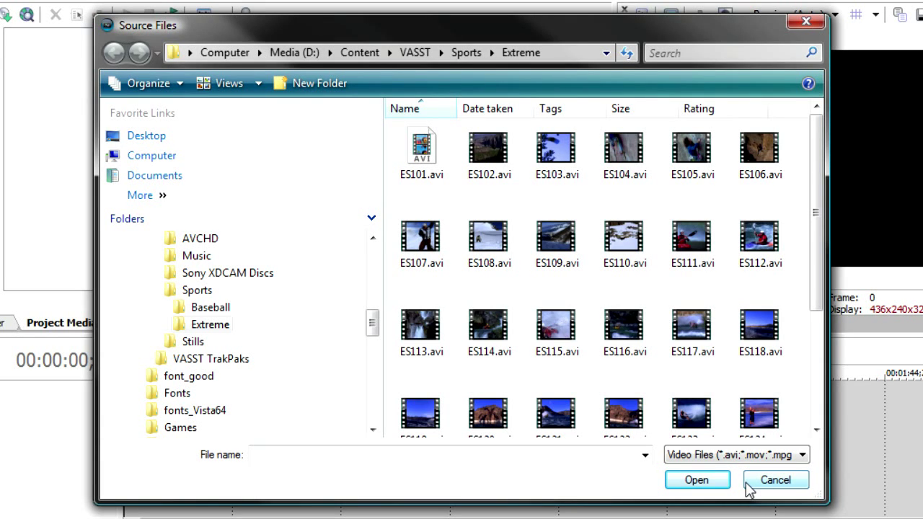
left_click(488, 151)
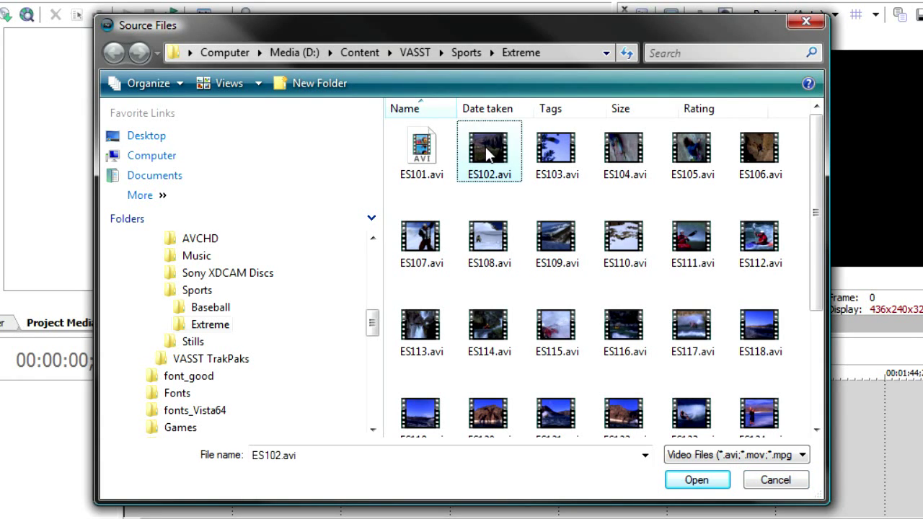
left_click_drag(820, 174, 820, 341)
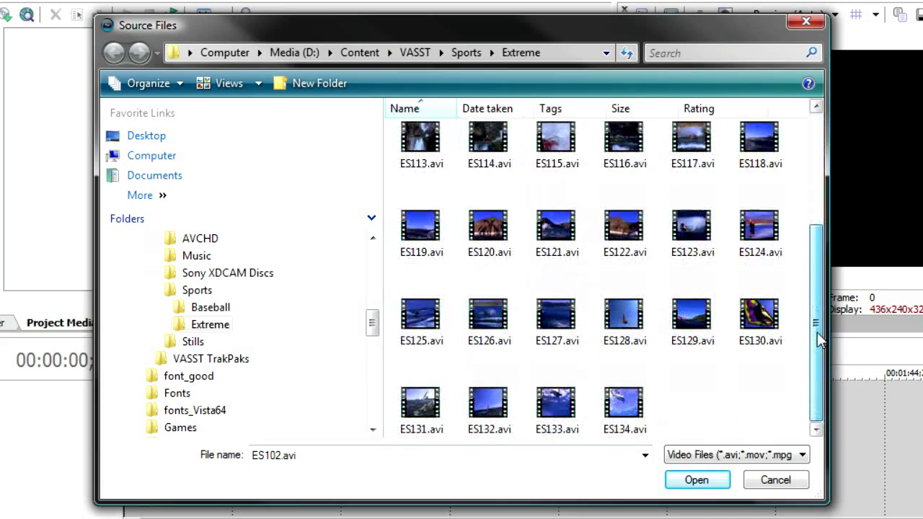
left_click(625, 403, "shift")
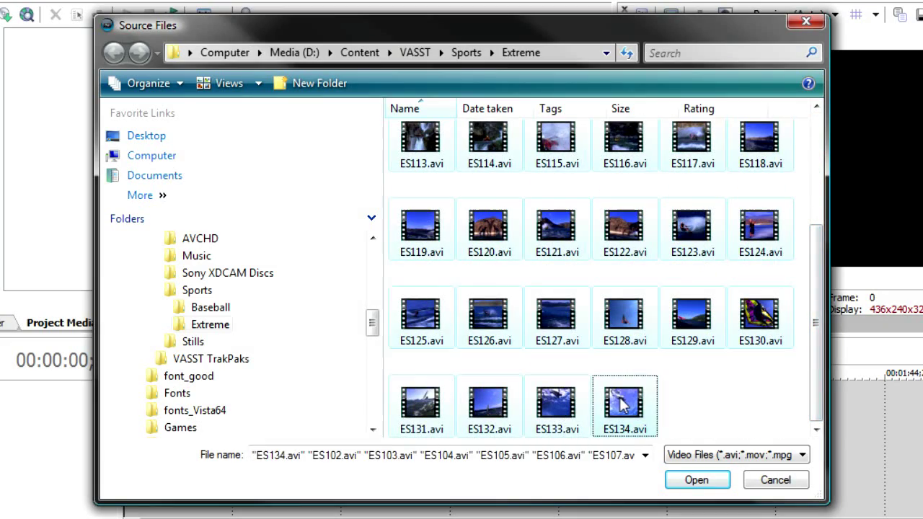
left_click(706, 486)
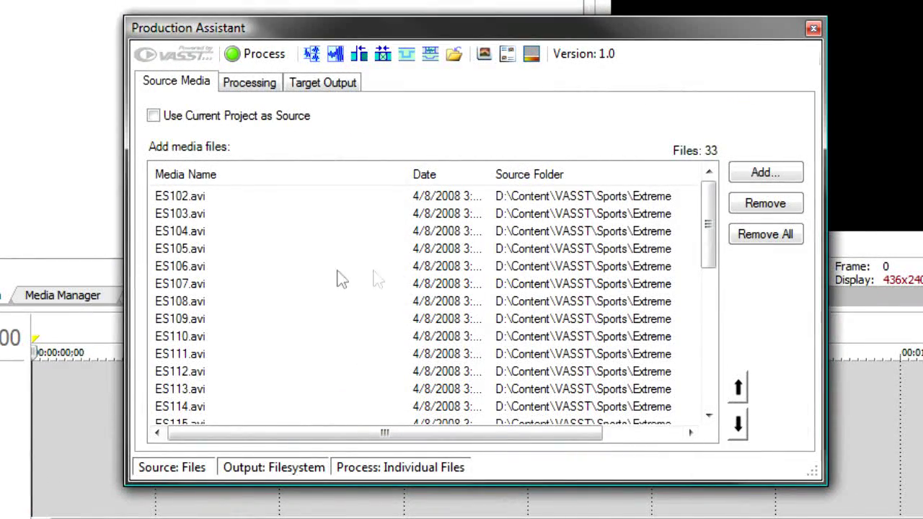
mouse_move(709, 207)
left_mouse_down()
mouse_move(715, 350)
mouse_move(691, 202)
left_mouse_up()
Step: Add a Create Markers step placing 4 evenly spaced Chapter markers across the project
left_click(246, 82)
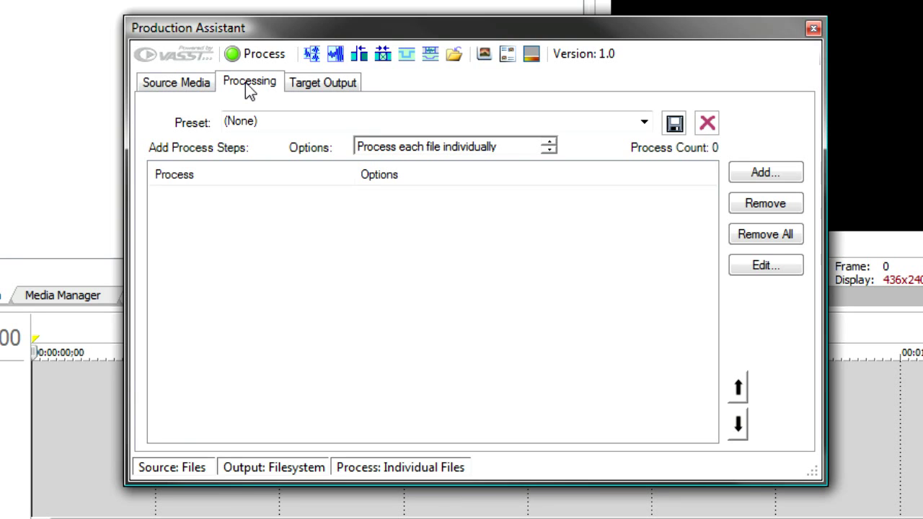
left_click(765, 181)
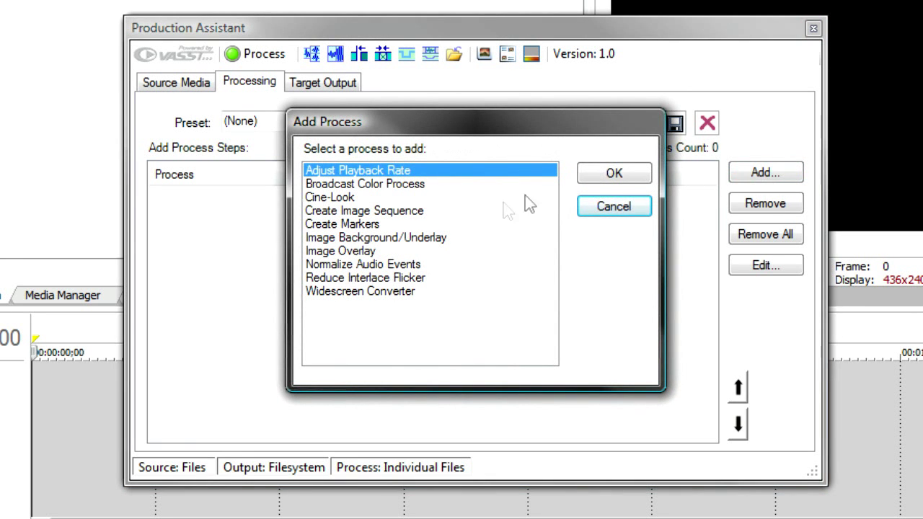
left_click(359, 228)
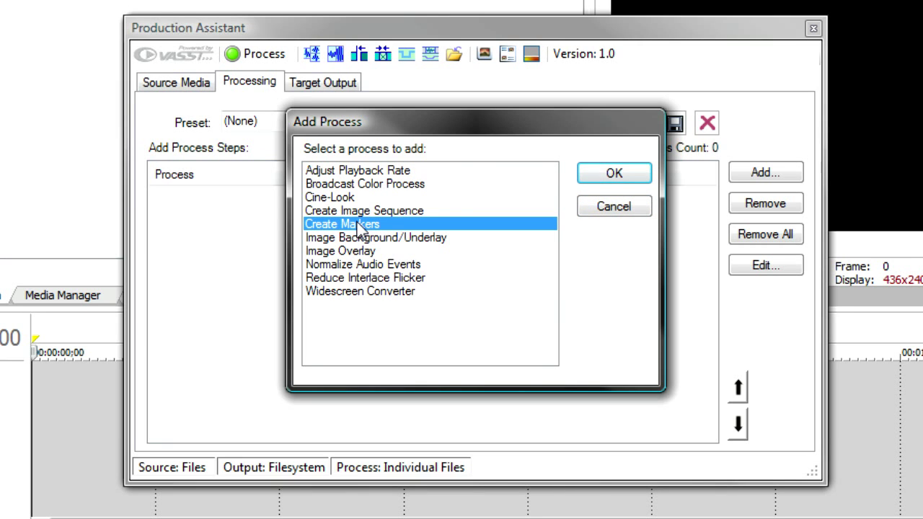
left_click(595, 177)
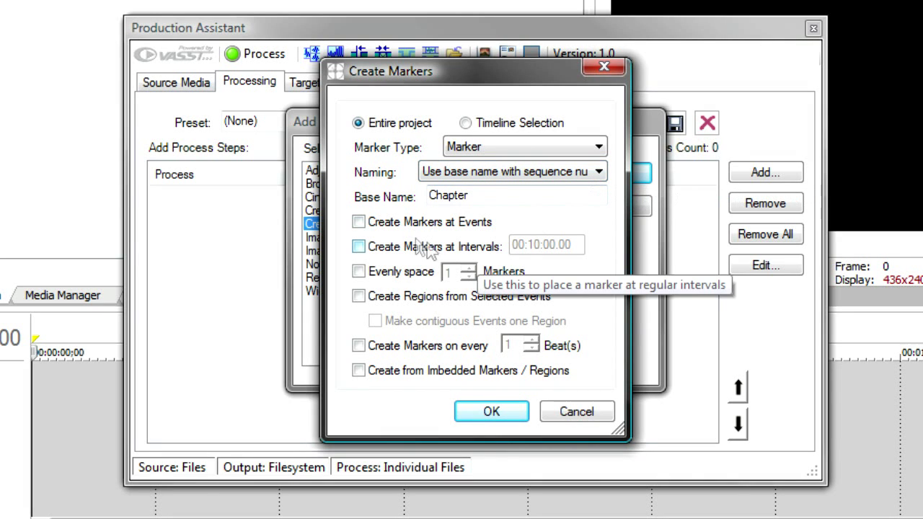
left_click(359, 272)
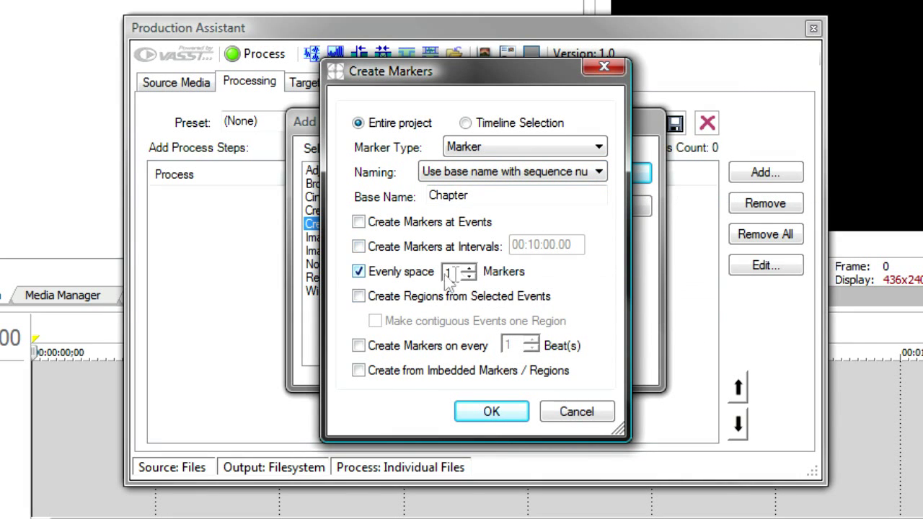
left_click(469, 268)
left_click(469, 267)
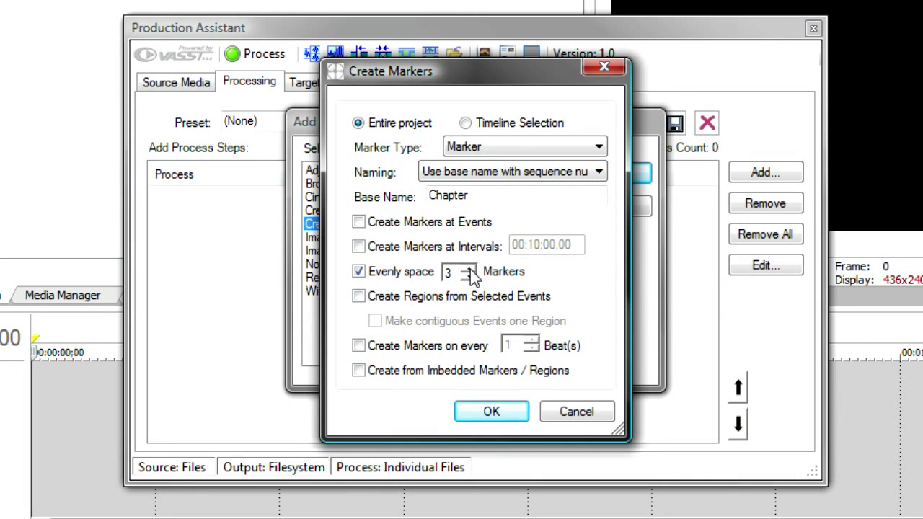
left_click(470, 270)
left_click(498, 417)
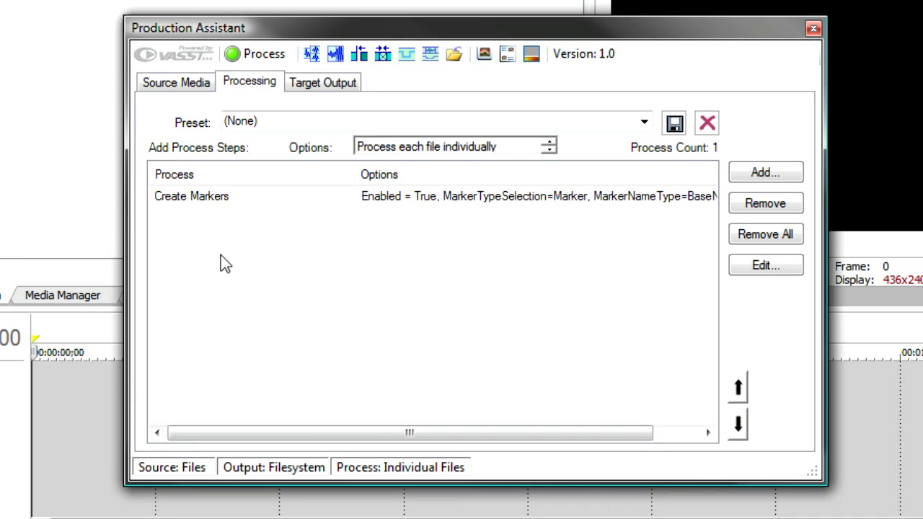
Step: Add a Create Image Sequence step saving JPEG stills at markers to E:\MyWorks
left_click(766, 173)
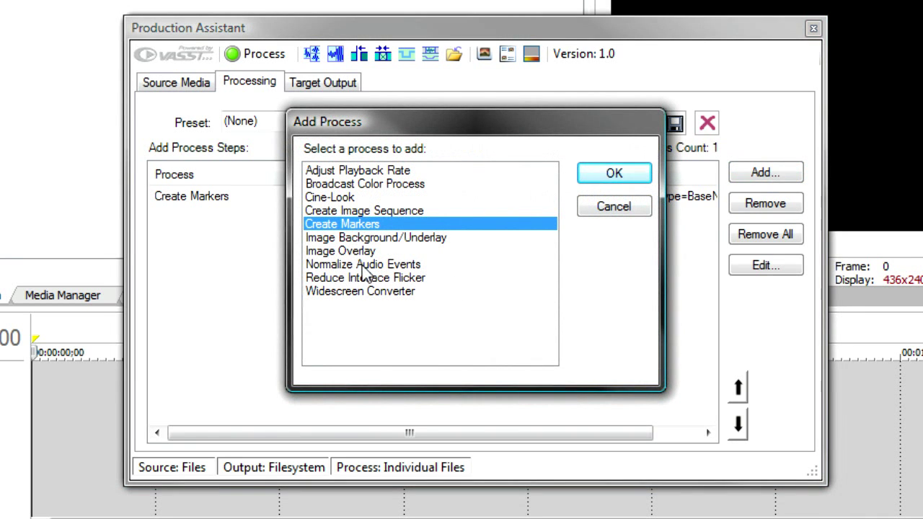
double_click(361, 210)
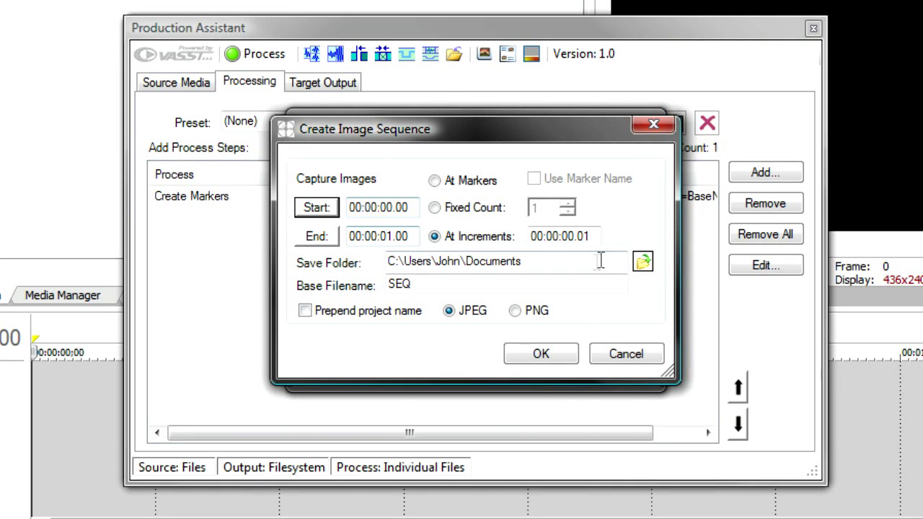
left_click(643, 262)
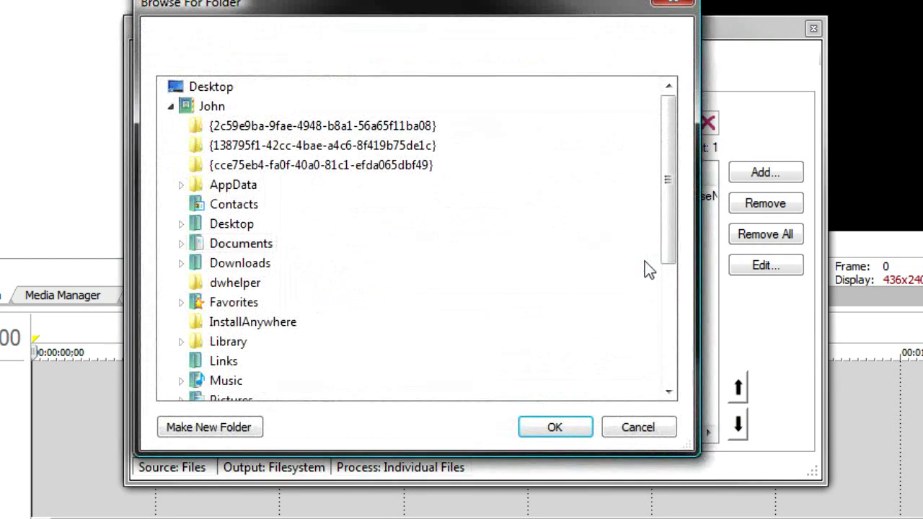
left_click(171, 107)
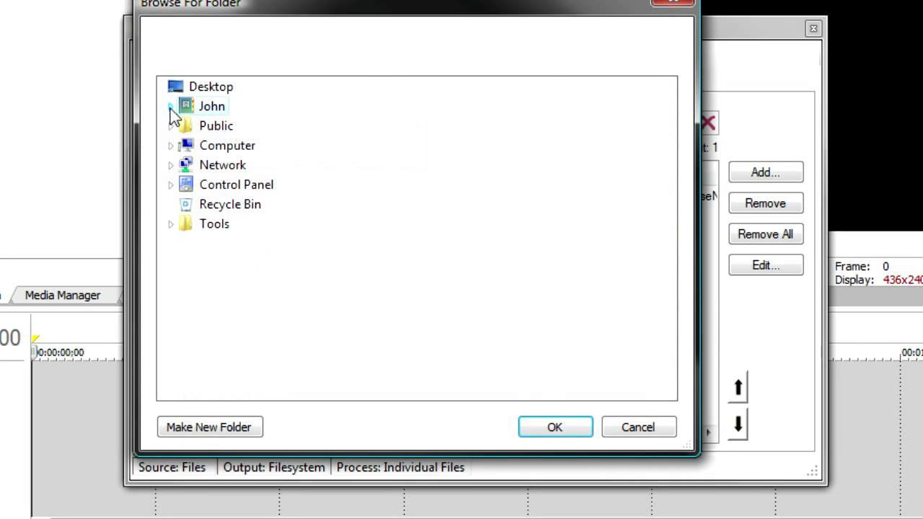
left_click(171, 146)
left_click(181, 165)
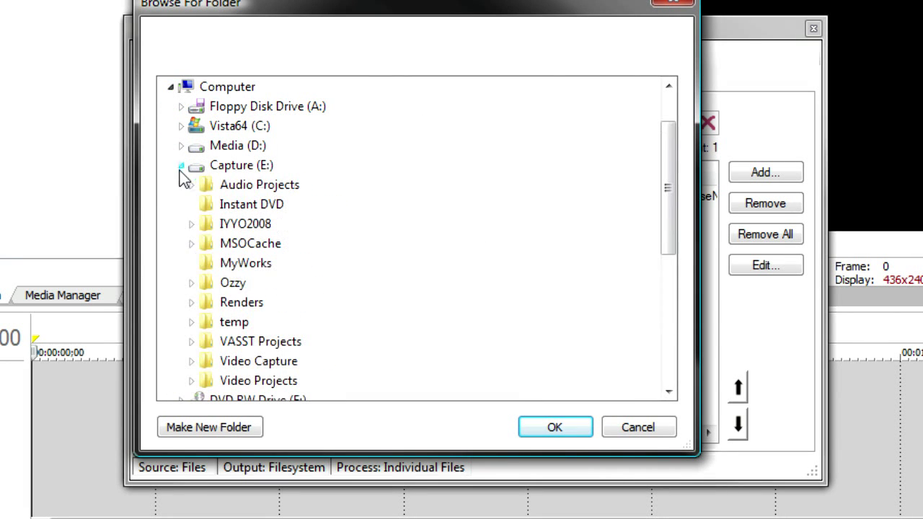
left_click(245, 264)
left_click(552, 428)
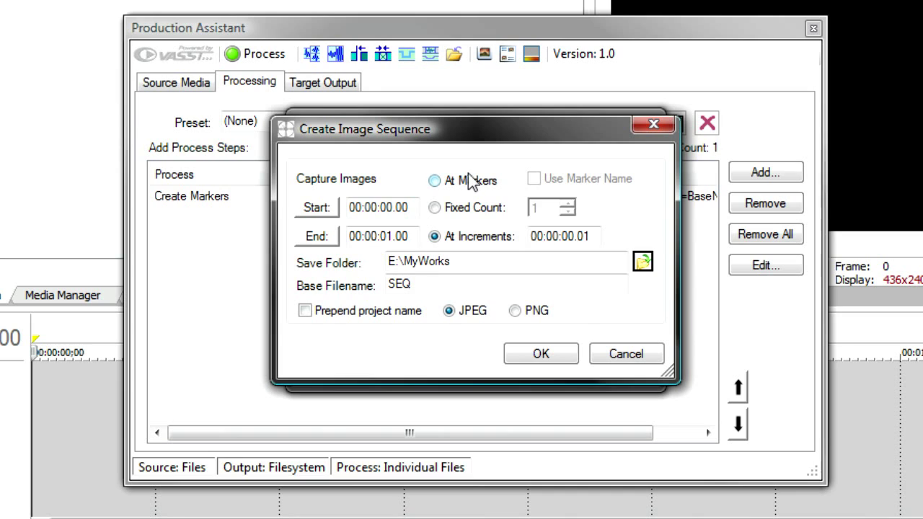
left_click(463, 179)
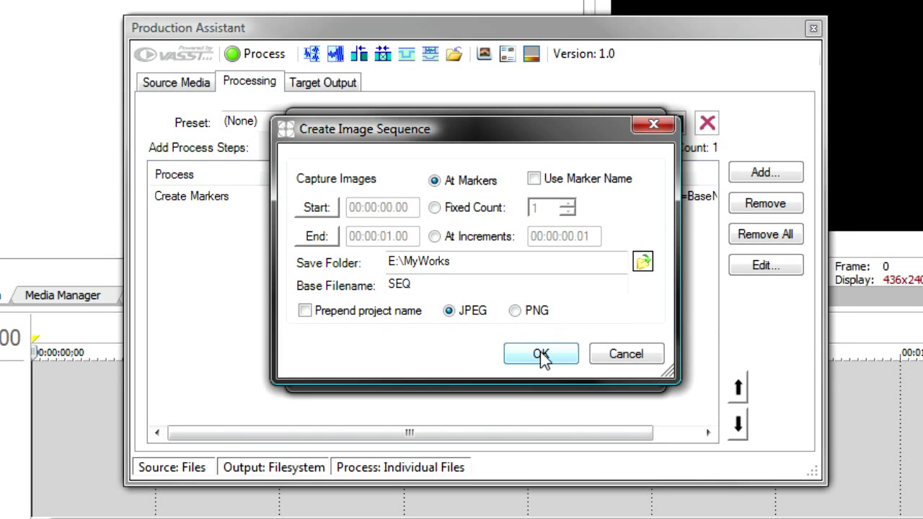
left_click(540, 351)
Step: Add an Image Background/Underlay step using the (BP-1) Northern Lights backdrop
left_click(763, 174)
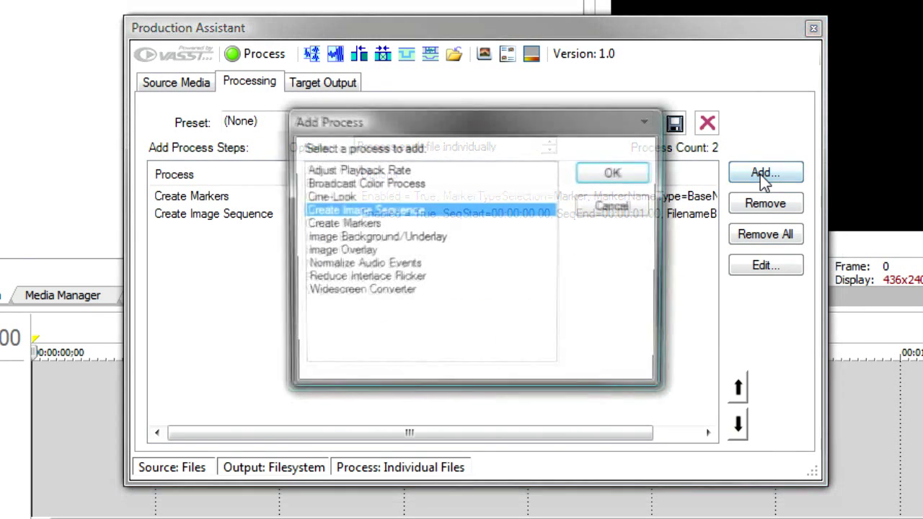
double_click(358, 240)
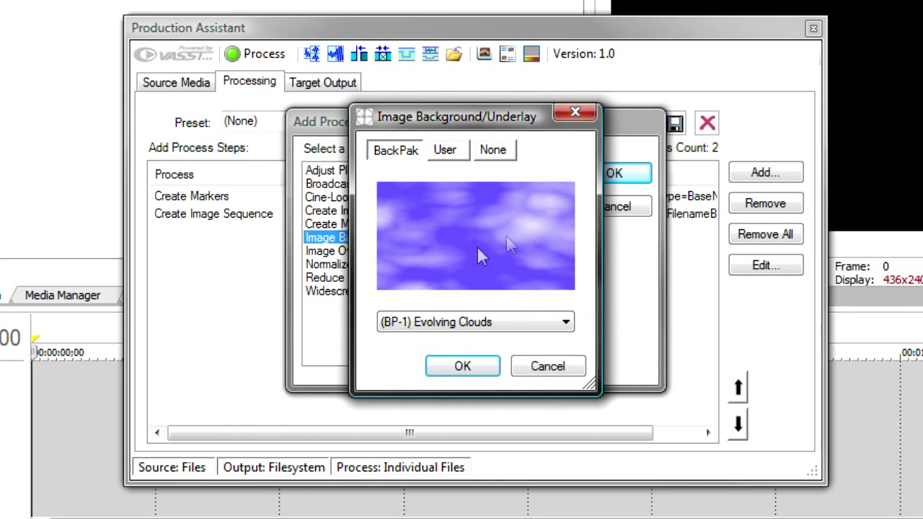
left_click(570, 325)
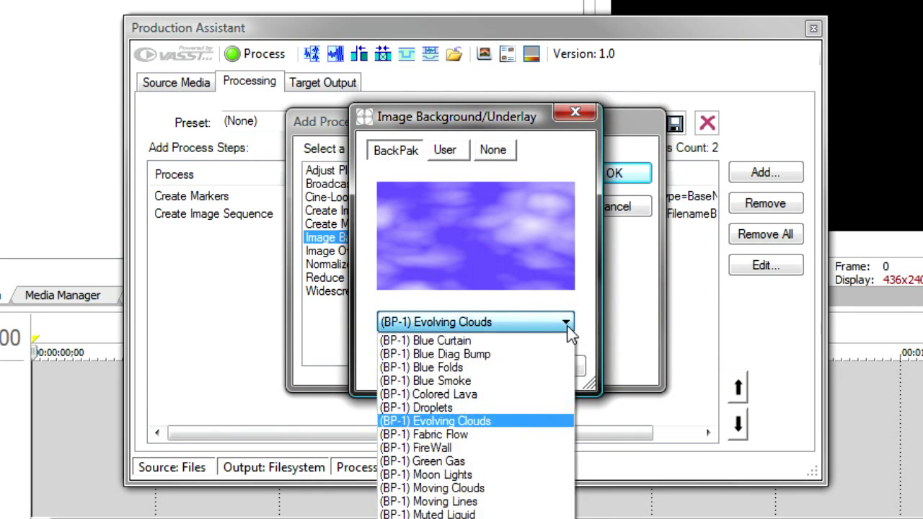
left_click(516, 489)
key("Down")
key("Down")
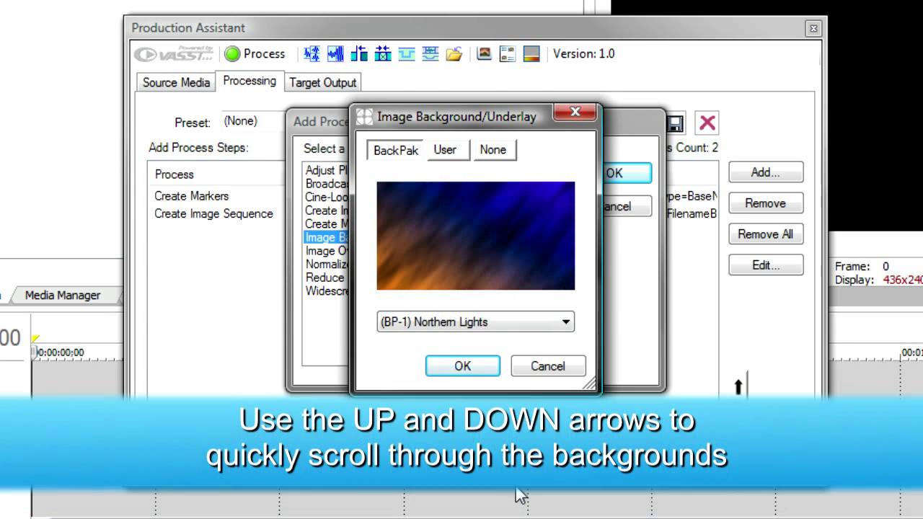
key("Down")
key("Up")
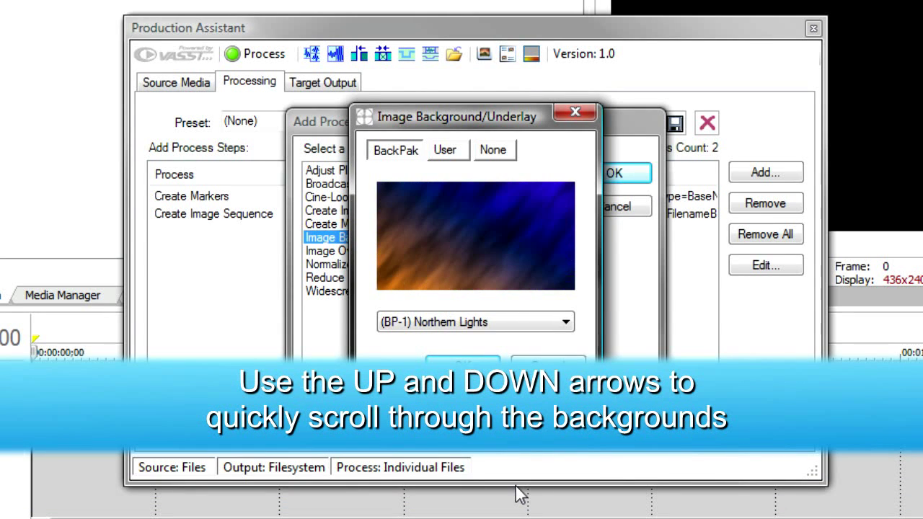
left_click(476, 366)
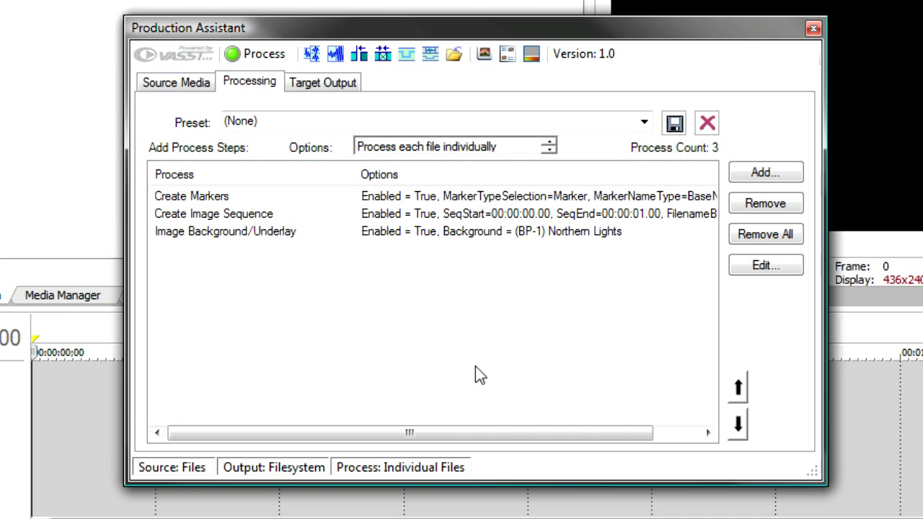
left_click(750, 178)
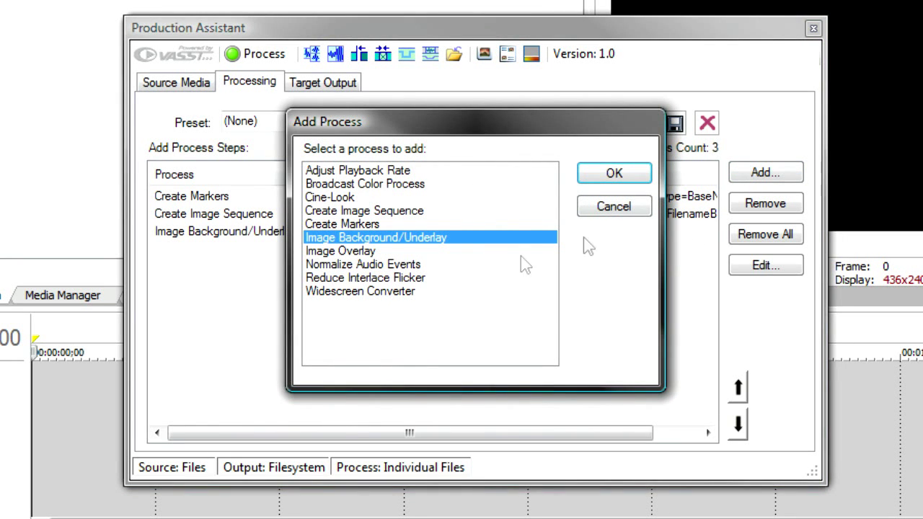
Step: Add an Image Overlay step showing TVBug.png 5 times, evenly distributed, 10 seconds each
double_click(343, 254)
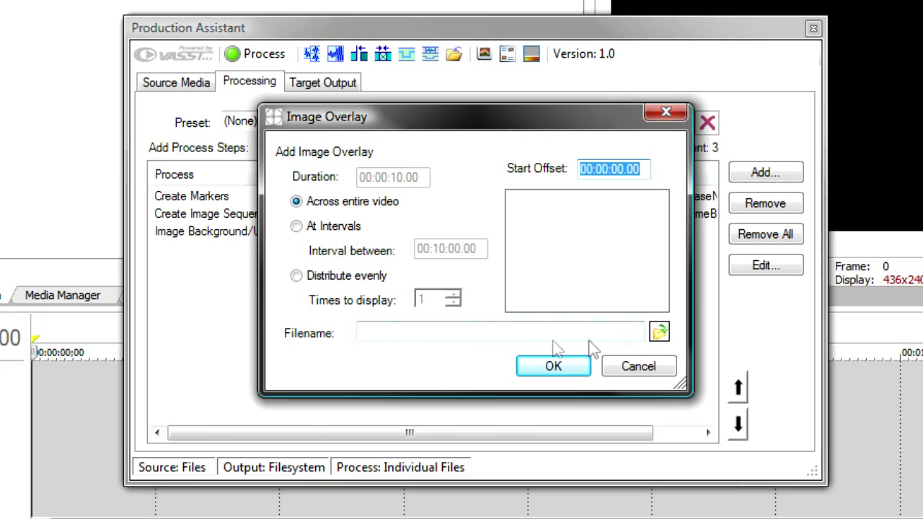
left_click(659, 332)
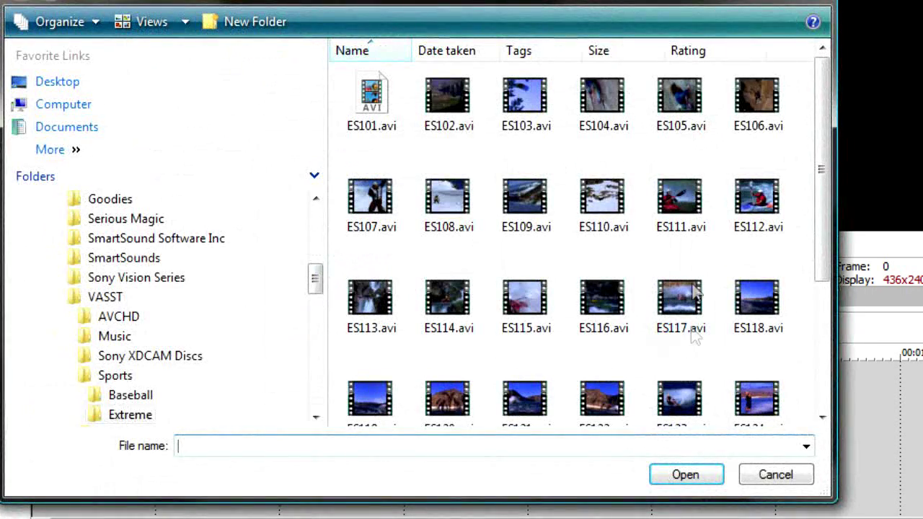
left_click(105, 298)
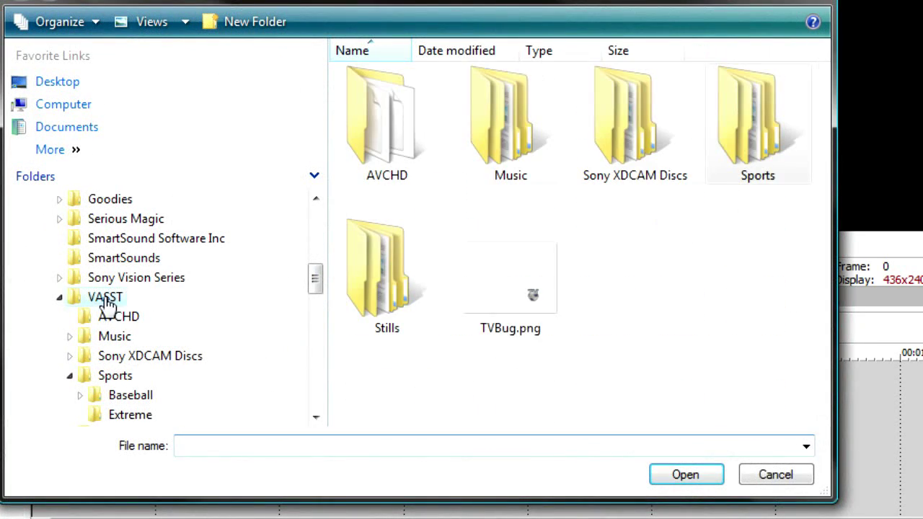
double_click(530, 303)
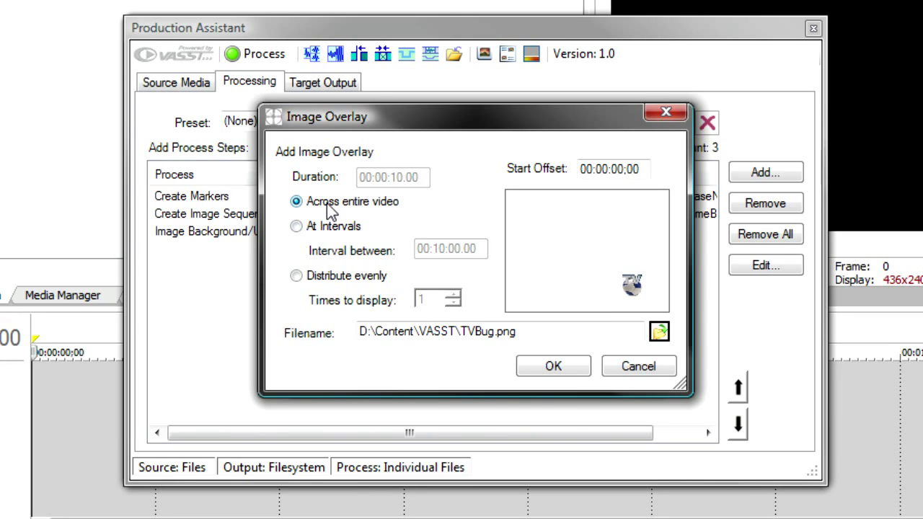
left_click(324, 223)
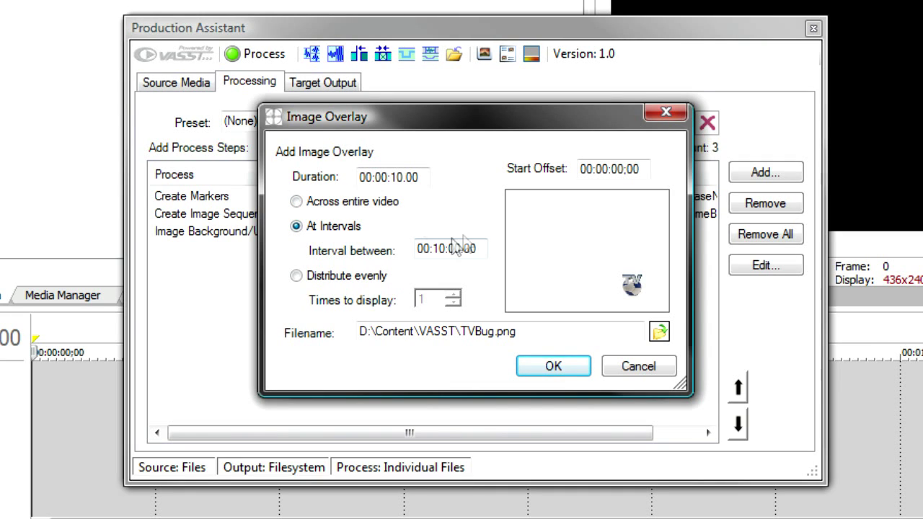
left_click(310, 277)
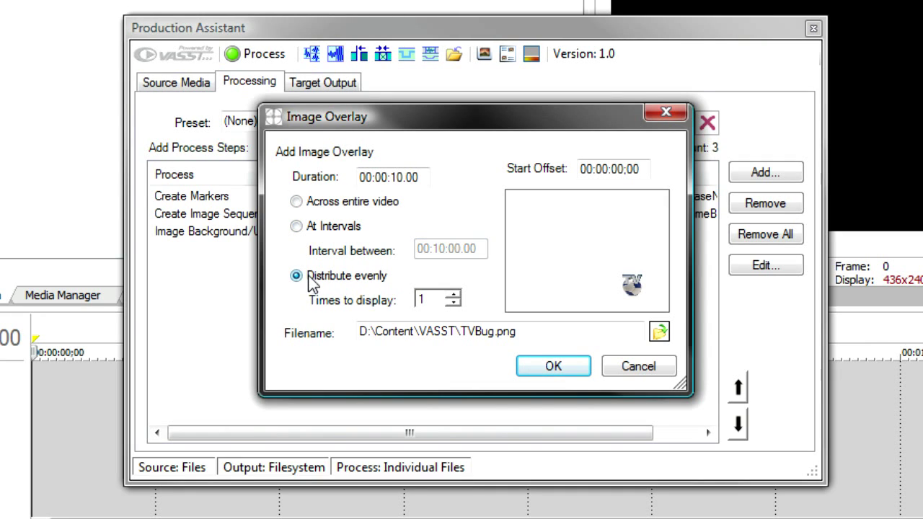
left_click(453, 296)
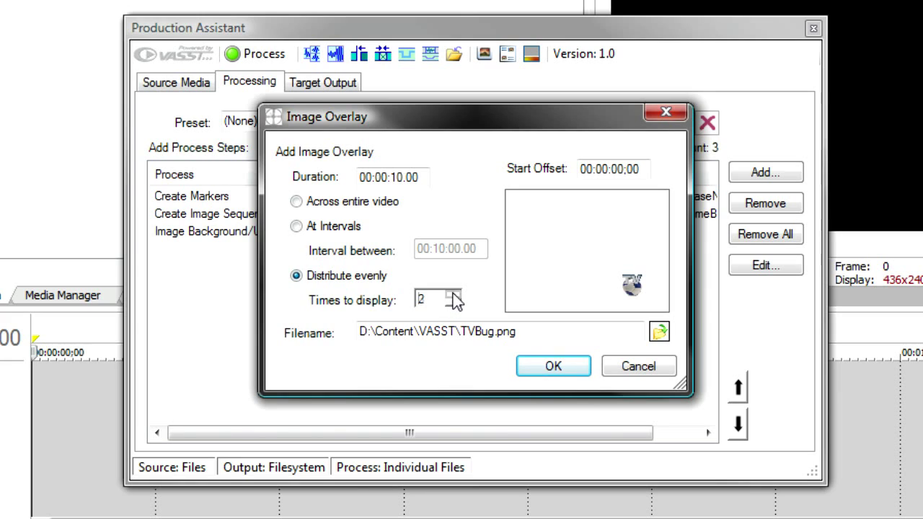
left_click(453, 296)
left_click(453, 296)
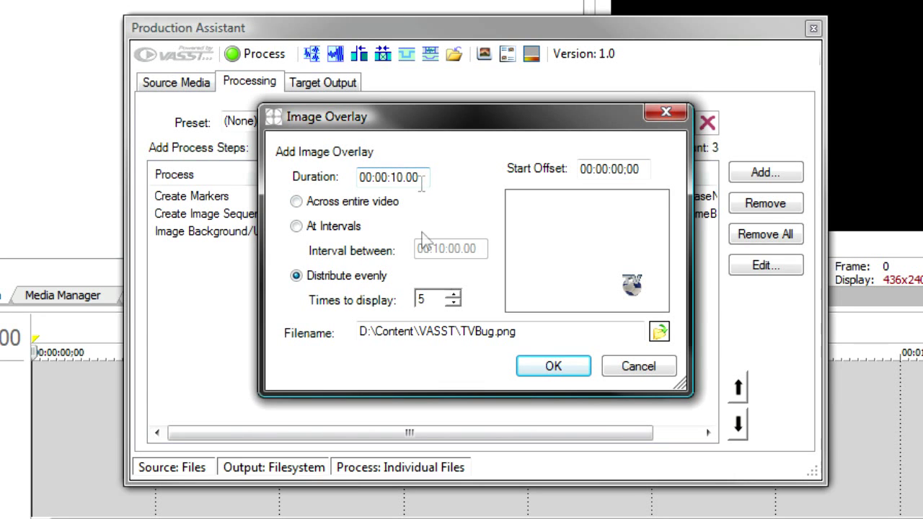
left_click(550, 370)
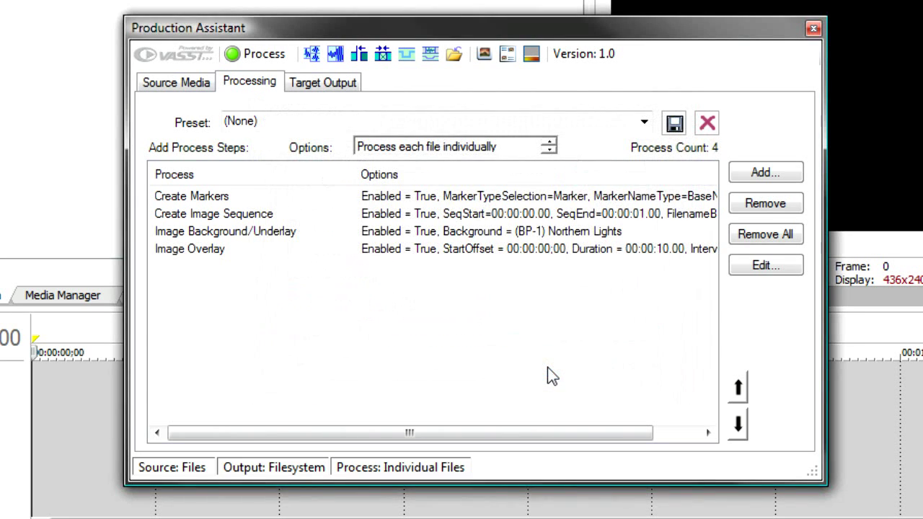
left_click(754, 172)
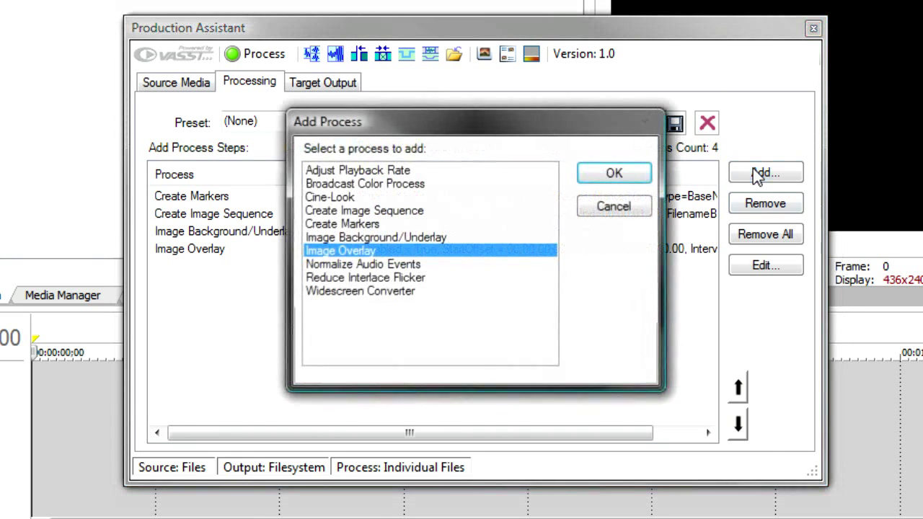
left_click(370, 176)
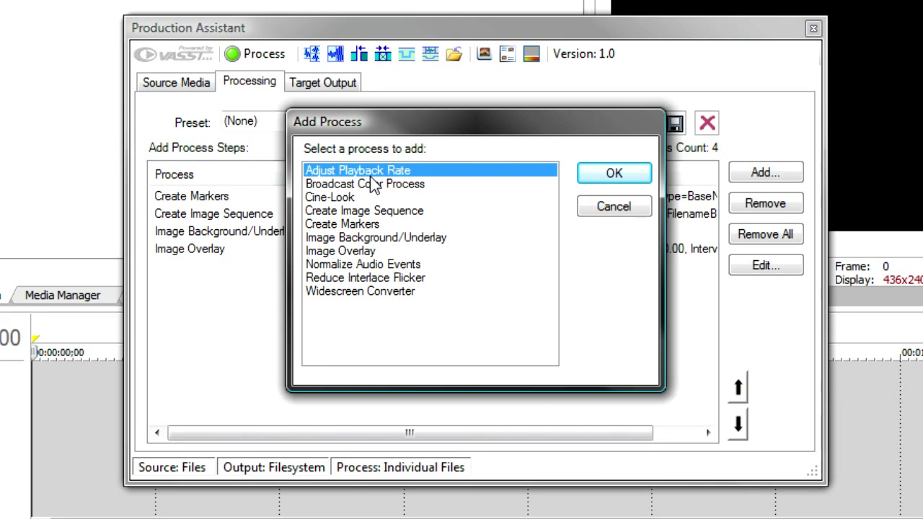
left_click(326, 198)
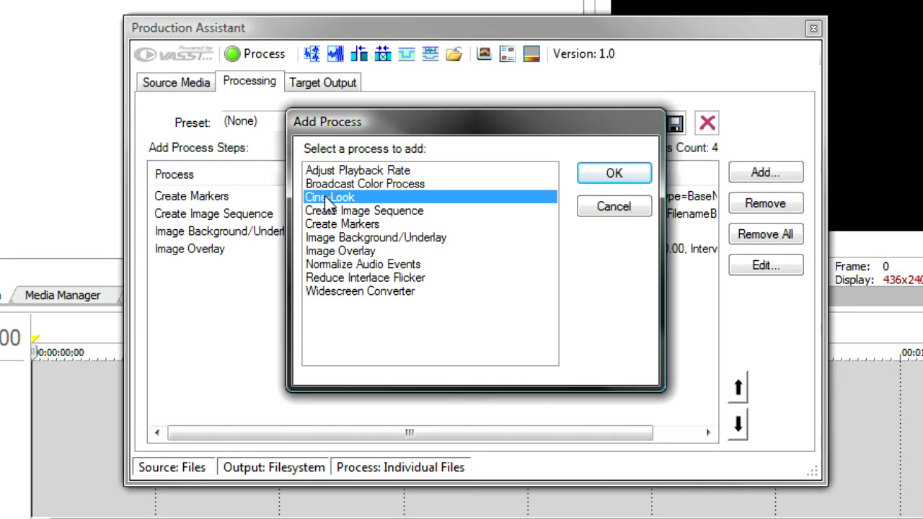
left_click(604, 209)
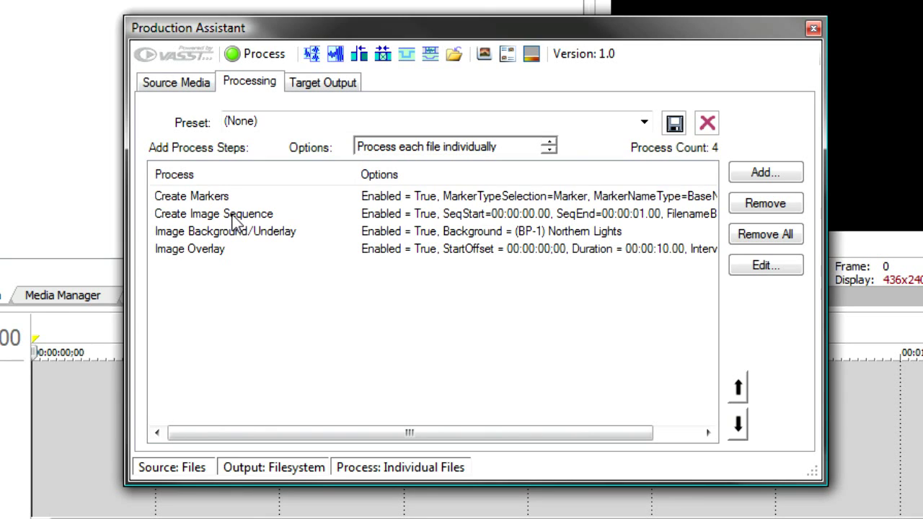
Step: Move Create Image Sequence below the Image Background/Underlay and Image Overlay steps
left_click(233, 216)
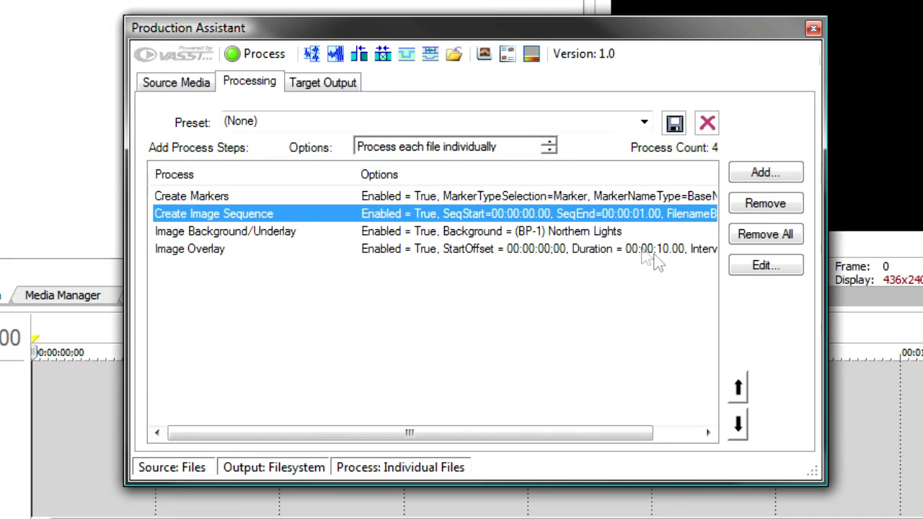
left_click(738, 425)
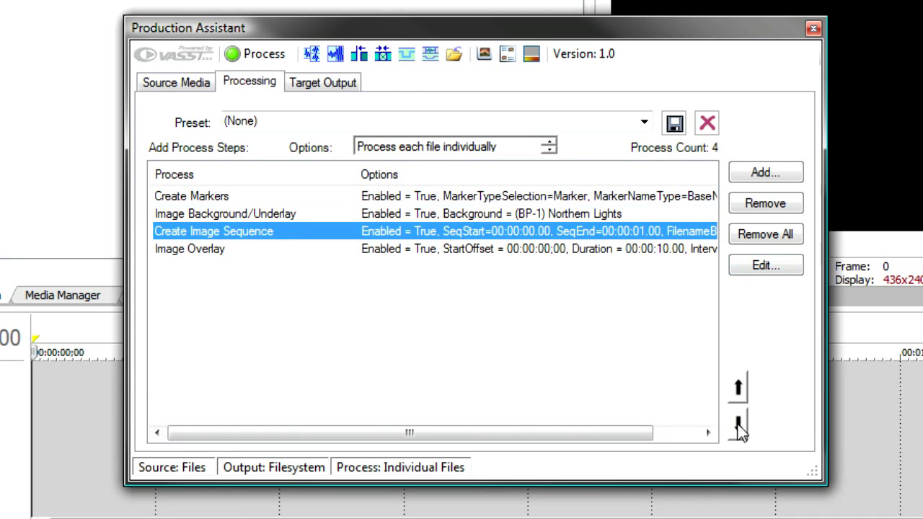
left_click(197, 251)
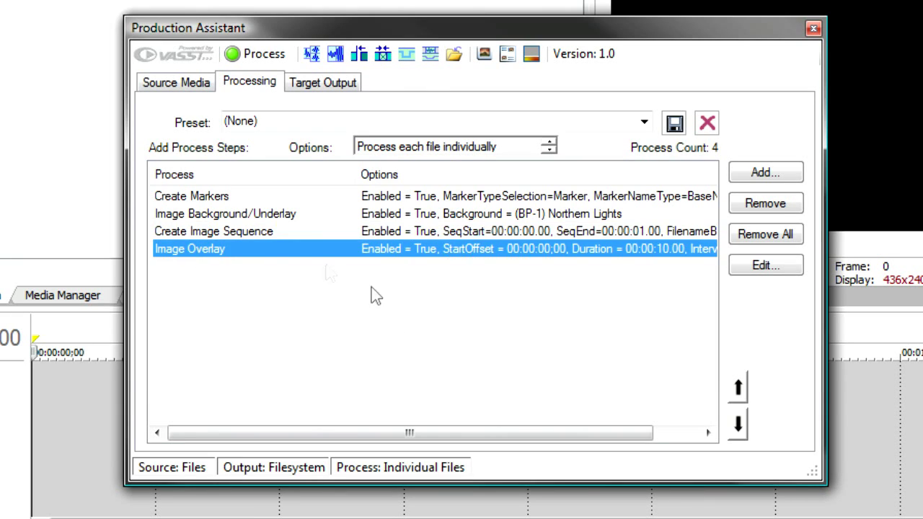
left_click(276, 233)
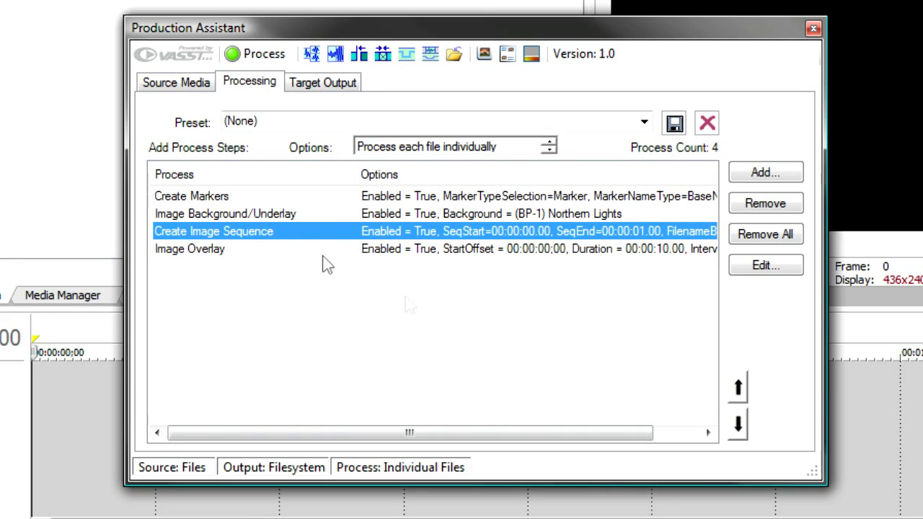
left_click(225, 253)
left_click(738, 388)
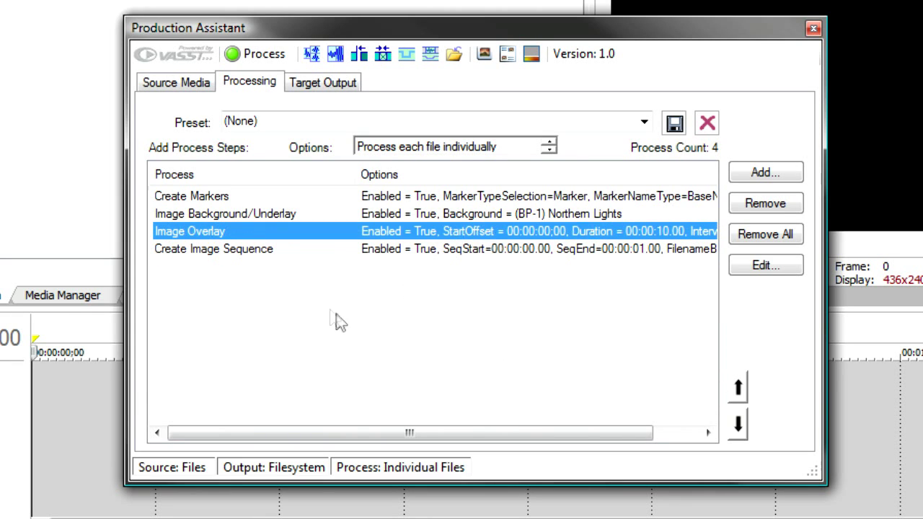
left_click(296, 262)
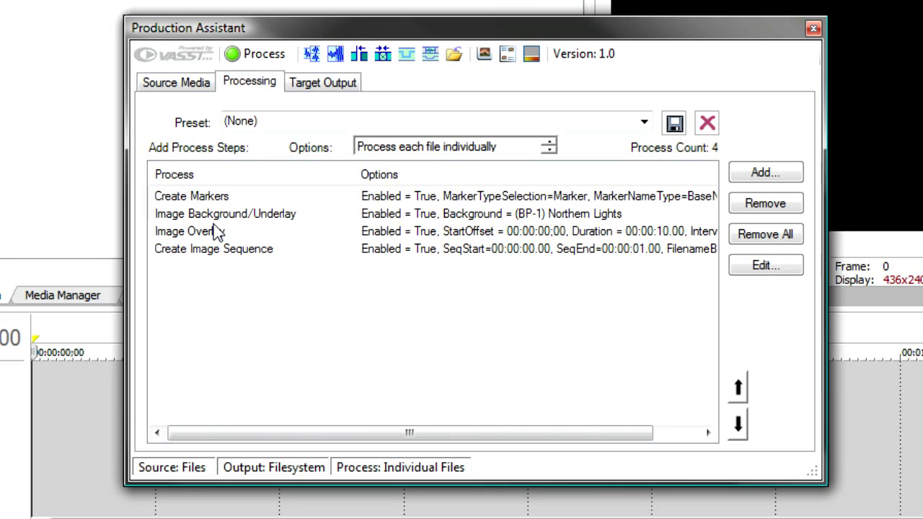
left_click(291, 115)
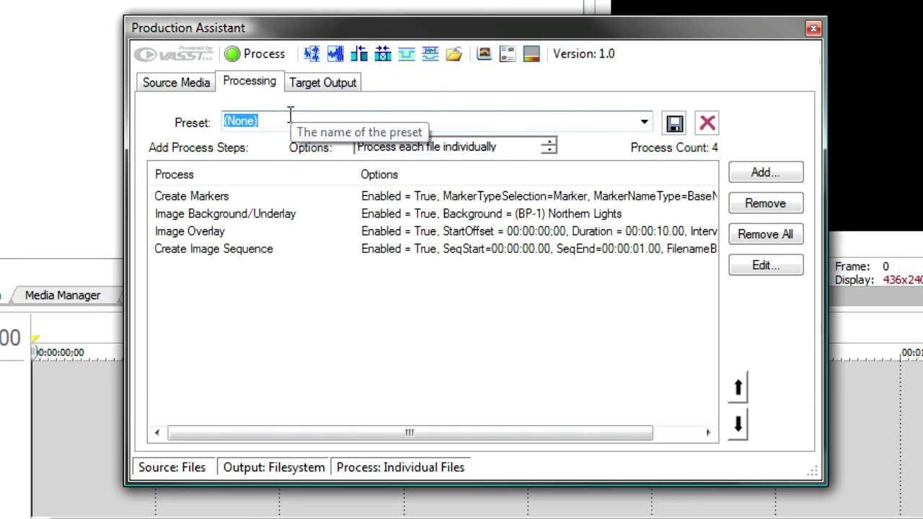
Step: Save the process steps as a preset named 'Widescreen with Bug'
type("Wides")
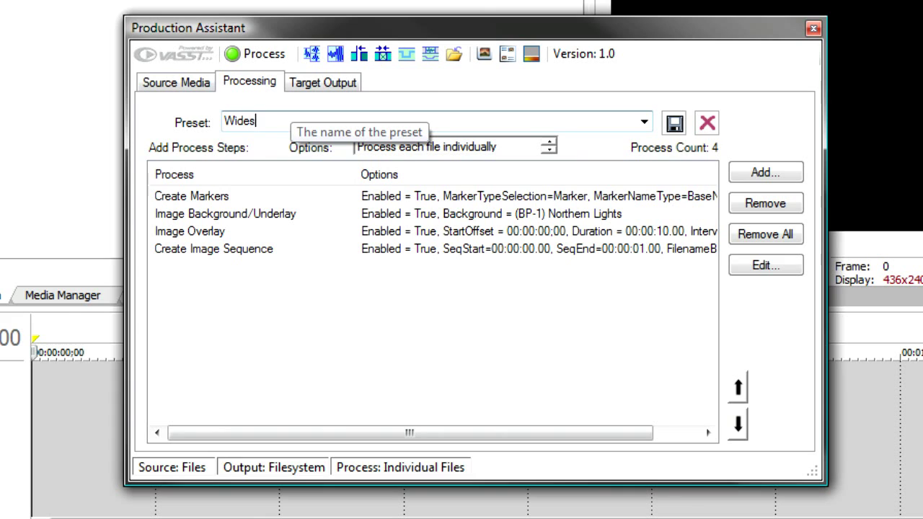
type("creen wit")
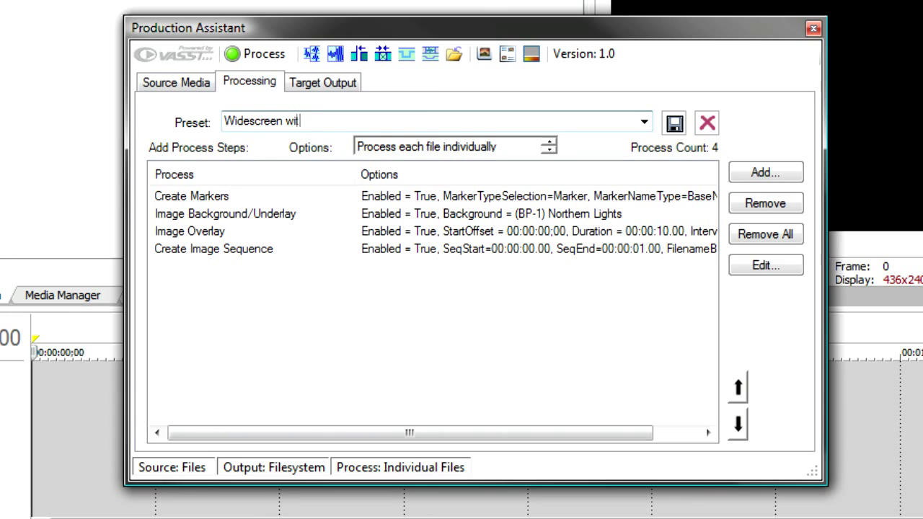
type("h Bug")
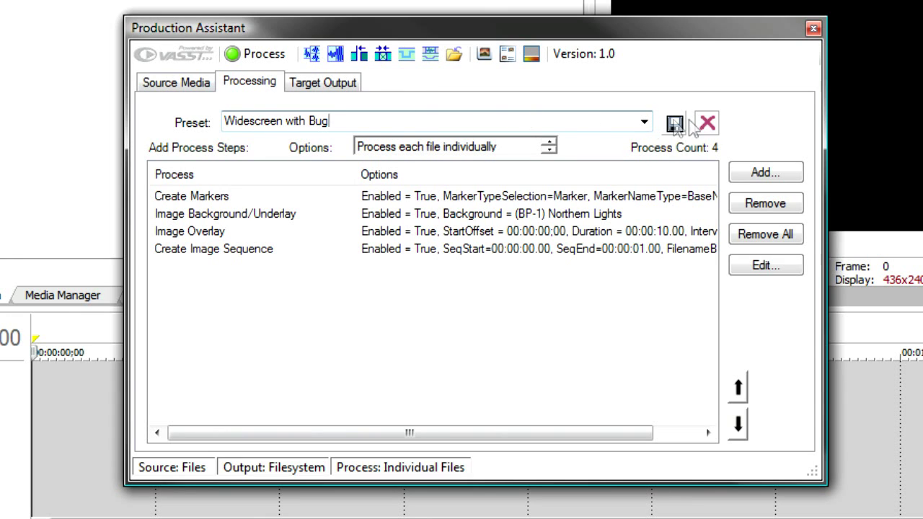
left_click(675, 124)
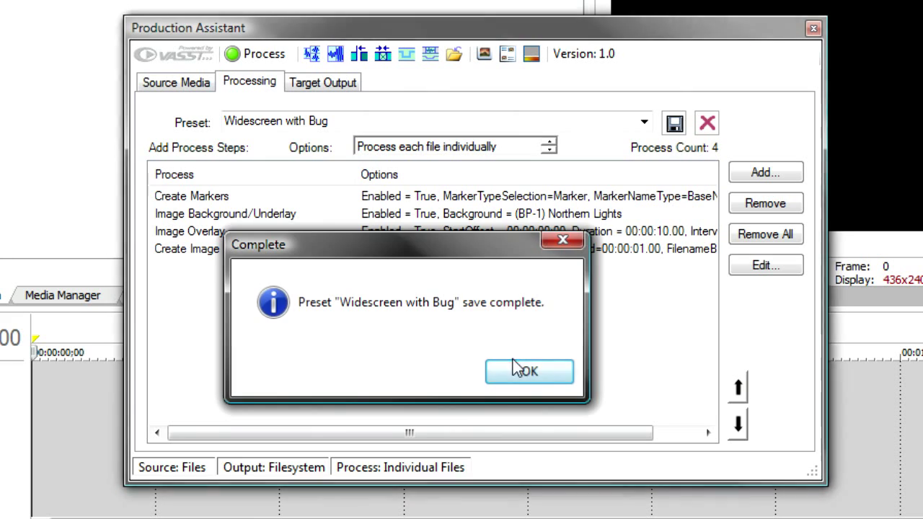
left_click(516, 371)
Step: Verify the preset by loading Convert 4:3 to 16:9, then Widescreen with Bug again
left_click(644, 123)
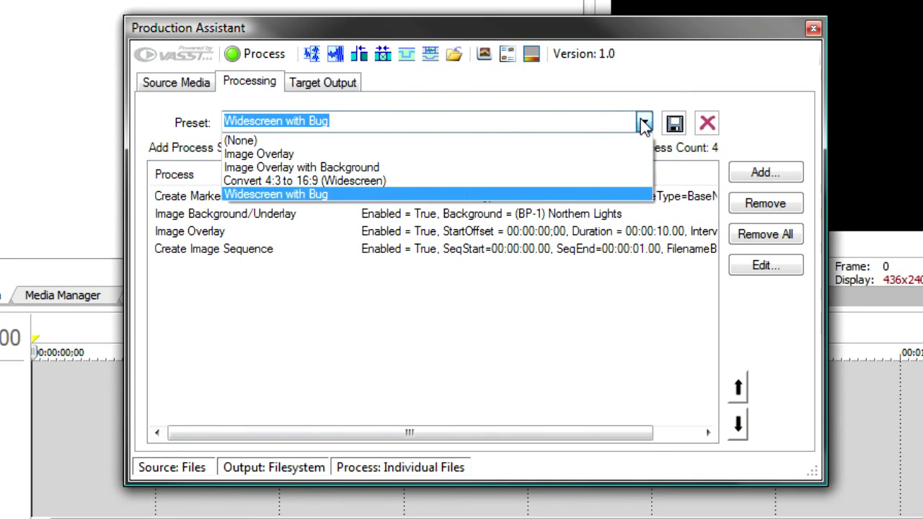
left_click(583, 181)
left_click(644, 123)
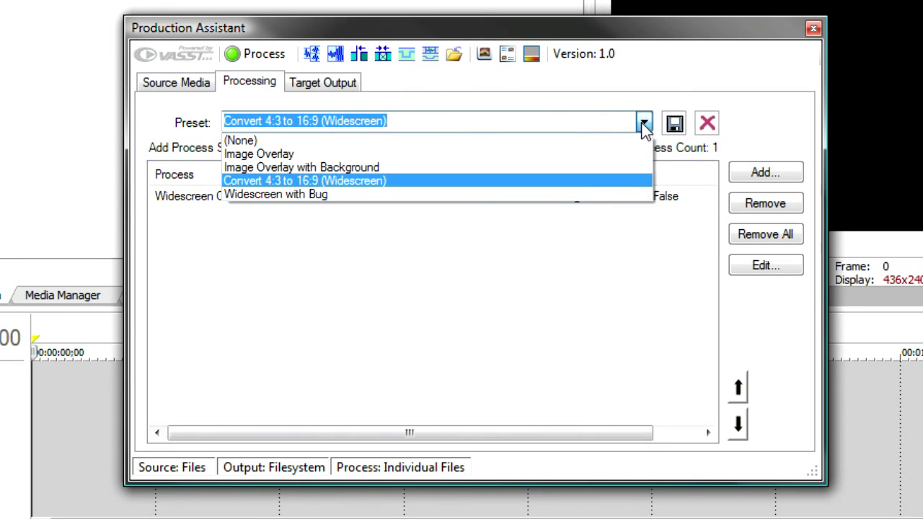
left_click(351, 195)
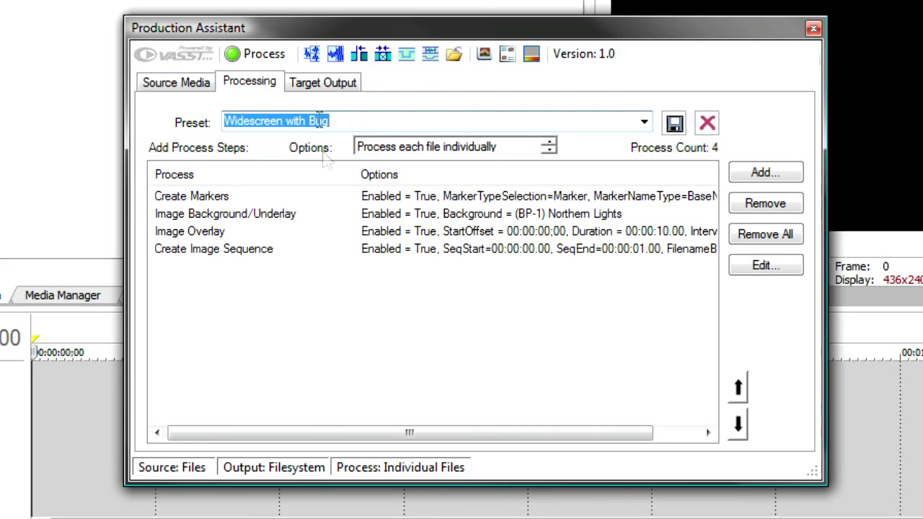
Step: Point the Target Output folder to MyWorks on the Capture (E:) drive, i.e. E:\MyWorks
left_click(316, 85)
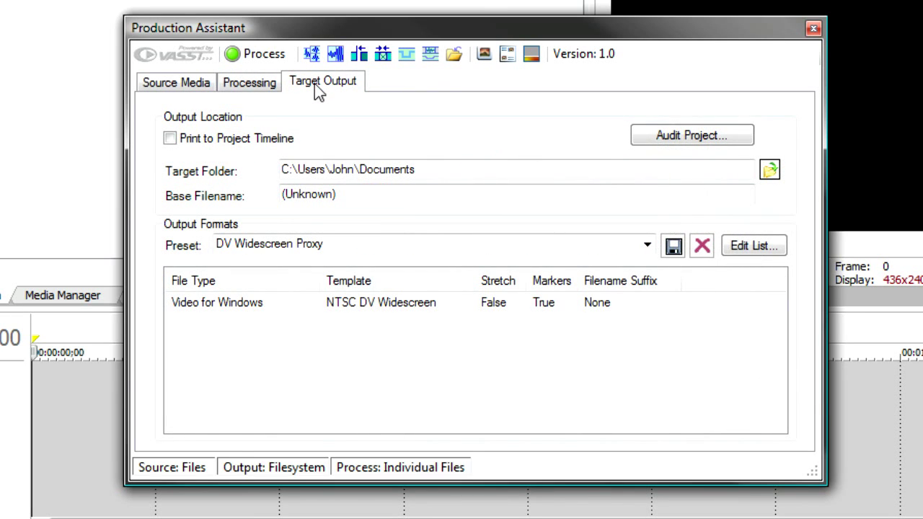
left_click(770, 170)
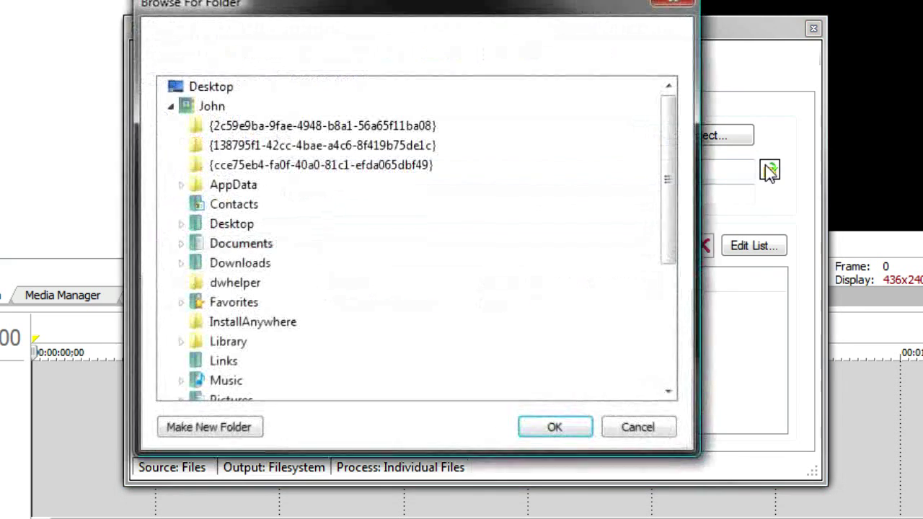
left_click_drag(665, 191, 662, 357)
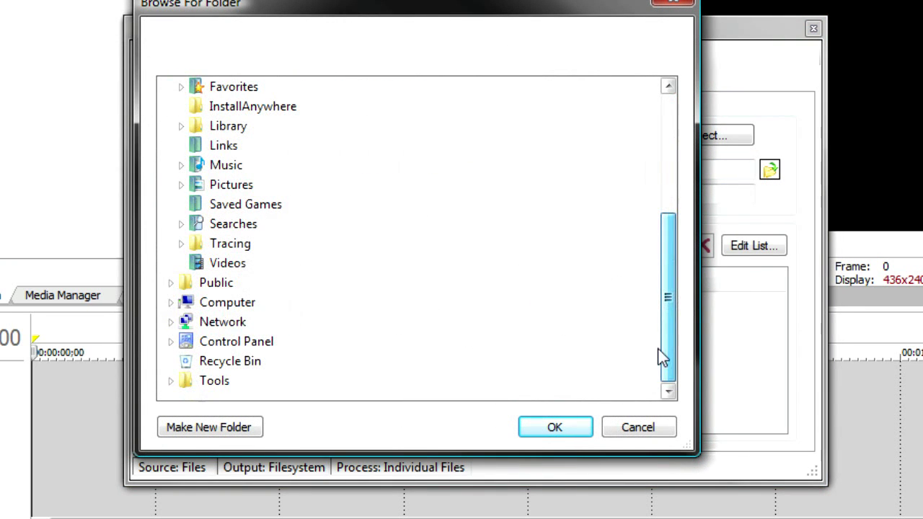
left_click(171, 303)
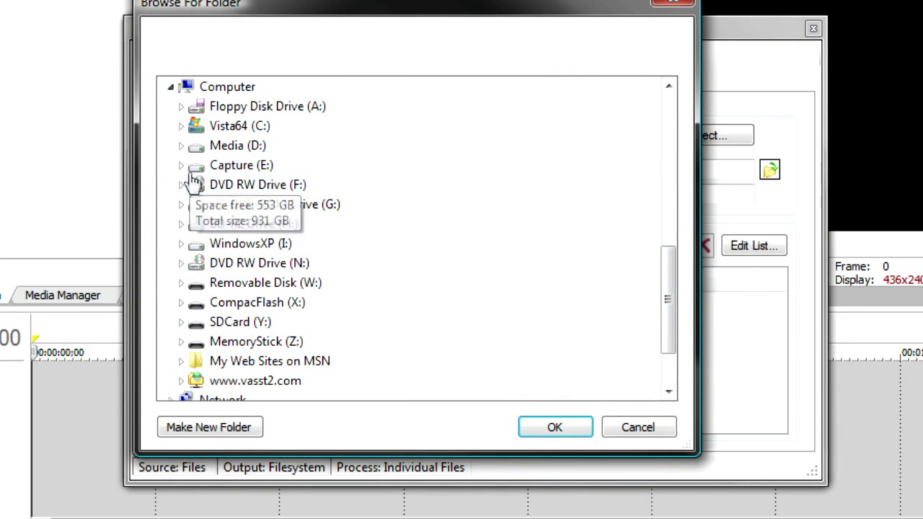
left_click(182, 166)
left_click(245, 264)
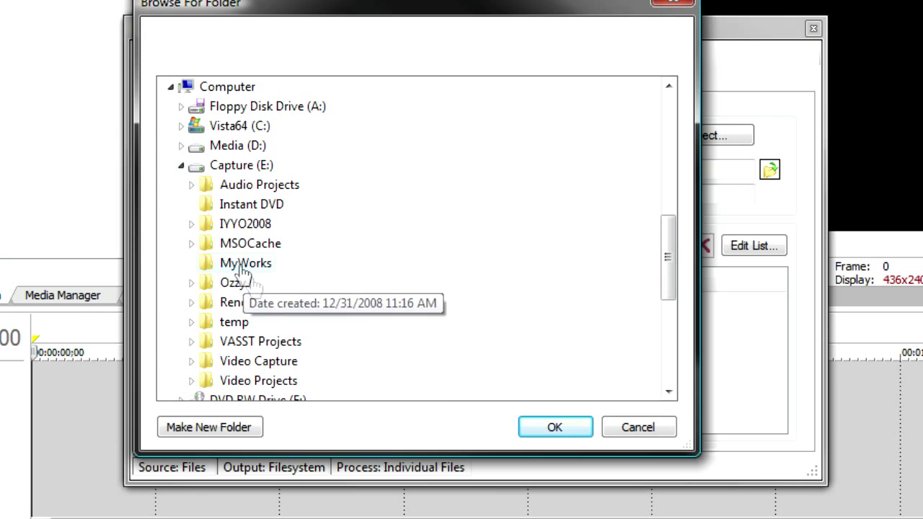
left_click(557, 427)
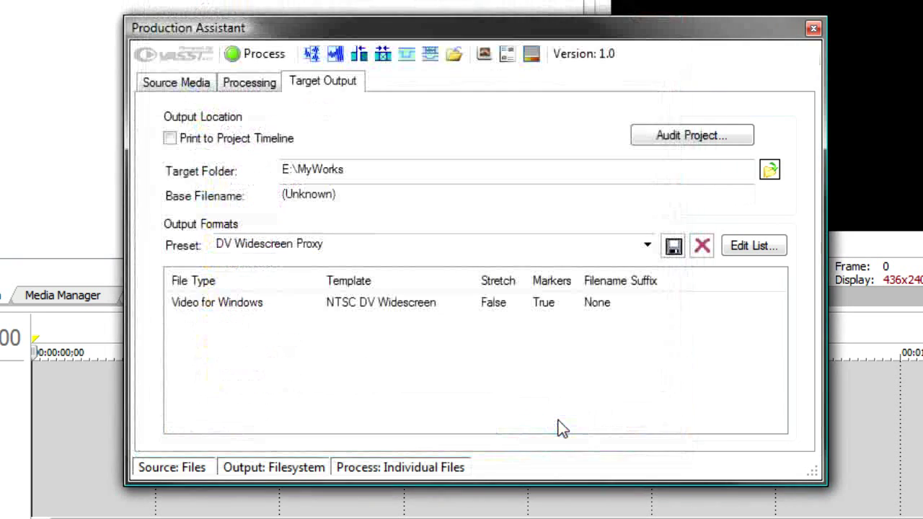
left_click(386, 193)
left_click(387, 194)
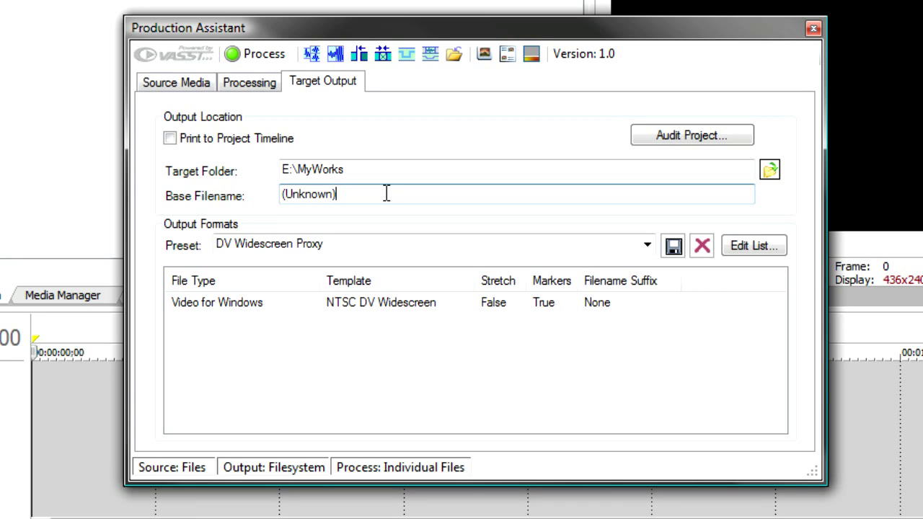
left_click(242, 81)
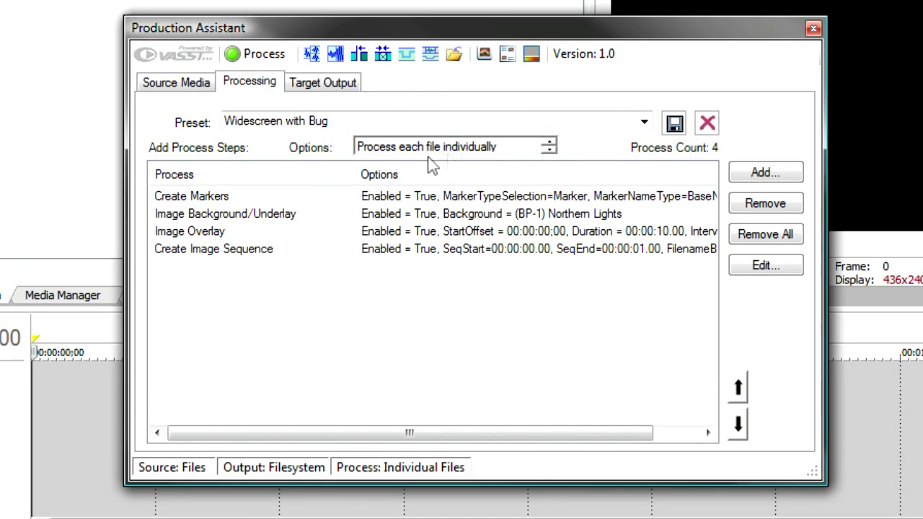
Step: Switch Options to 'Process as single timeline', then back to 'Process each file individually'
left_click(548, 151)
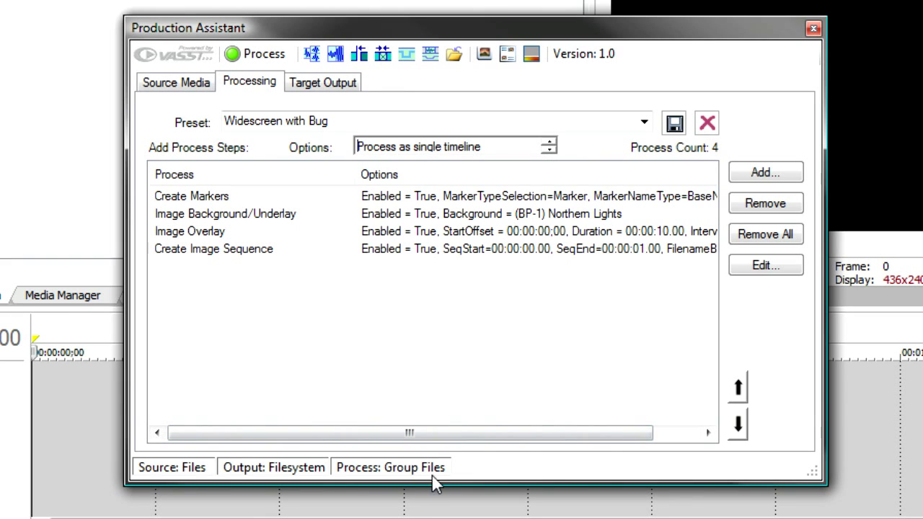
left_click(549, 143)
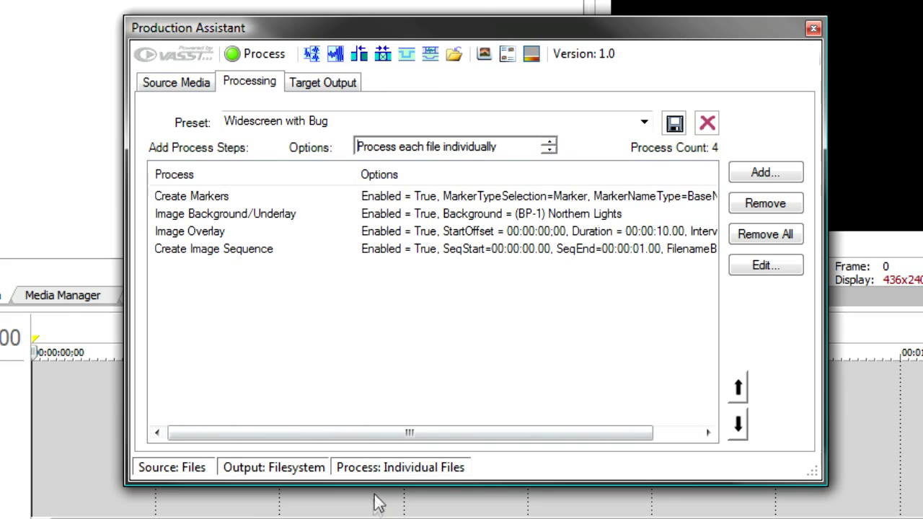
left_click(322, 84)
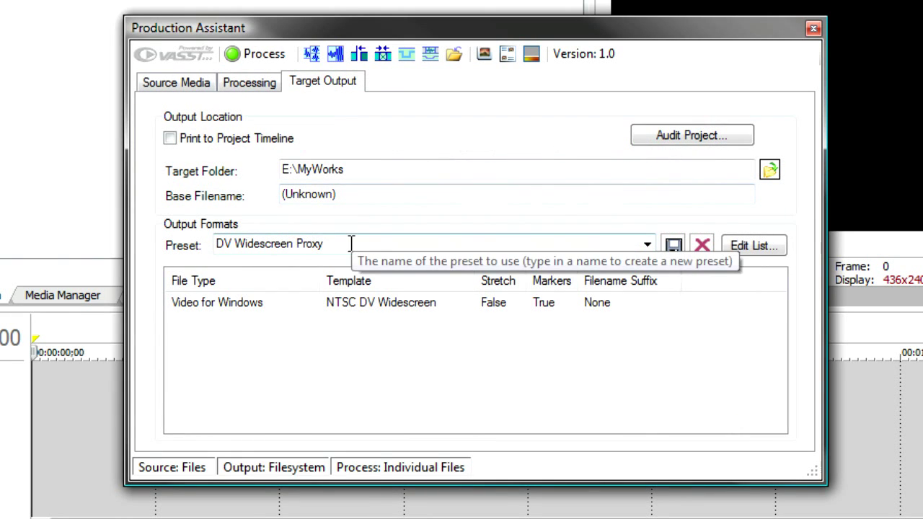
Step: Keep the DV Widescreen Proxy preset and remove the AVI format from the render list
left_click(648, 247)
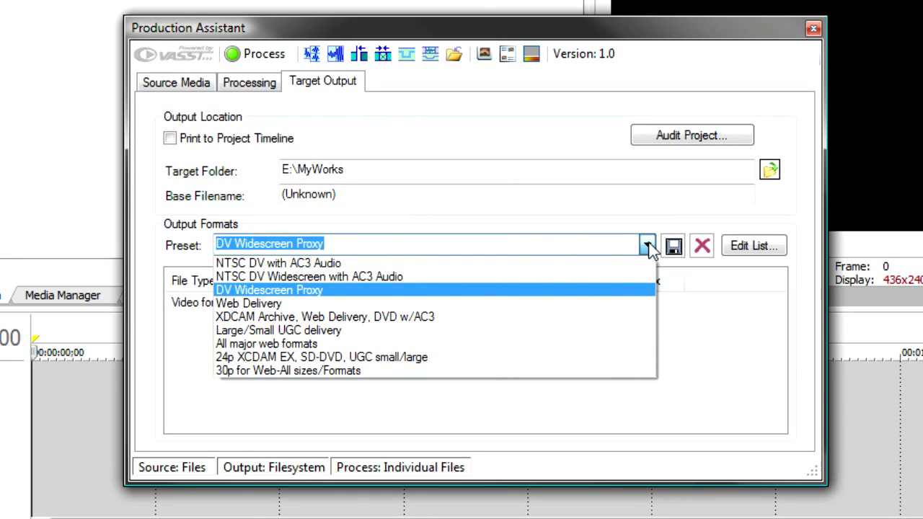
left_click(635, 244)
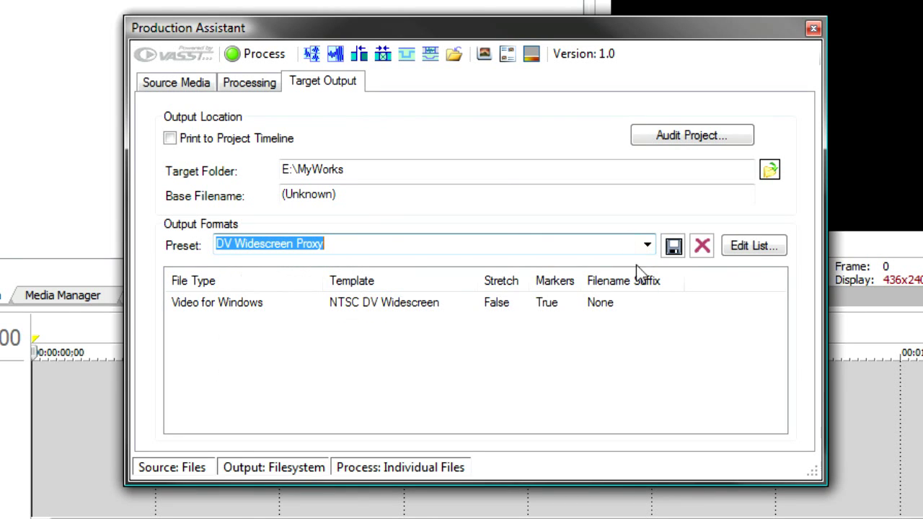
left_click(755, 246)
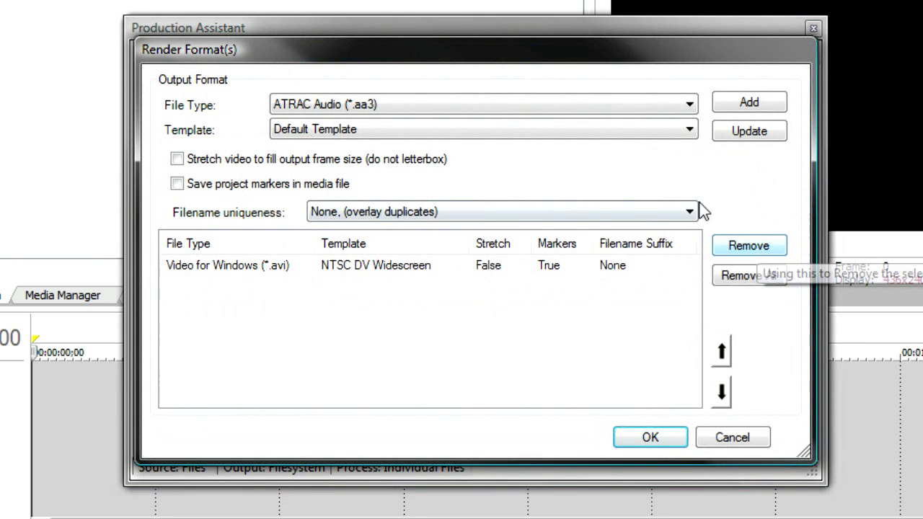
left_click(226, 271)
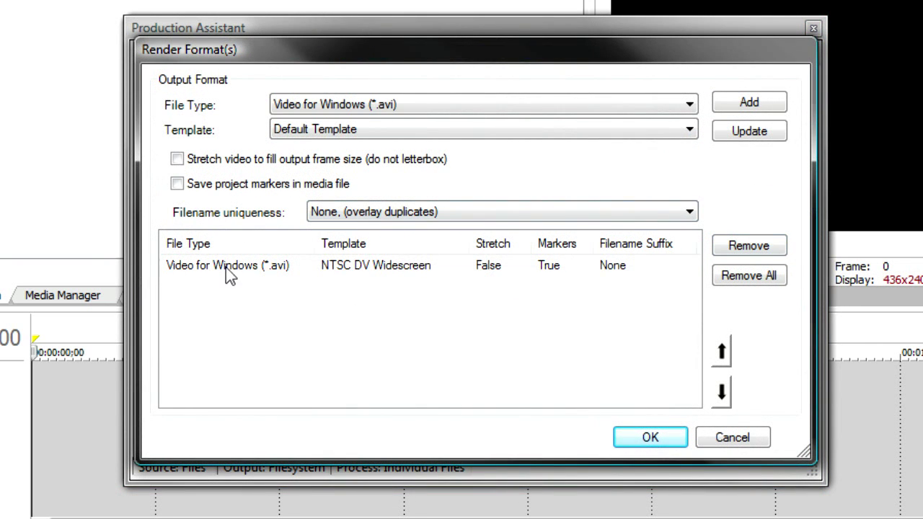
left_click(741, 249)
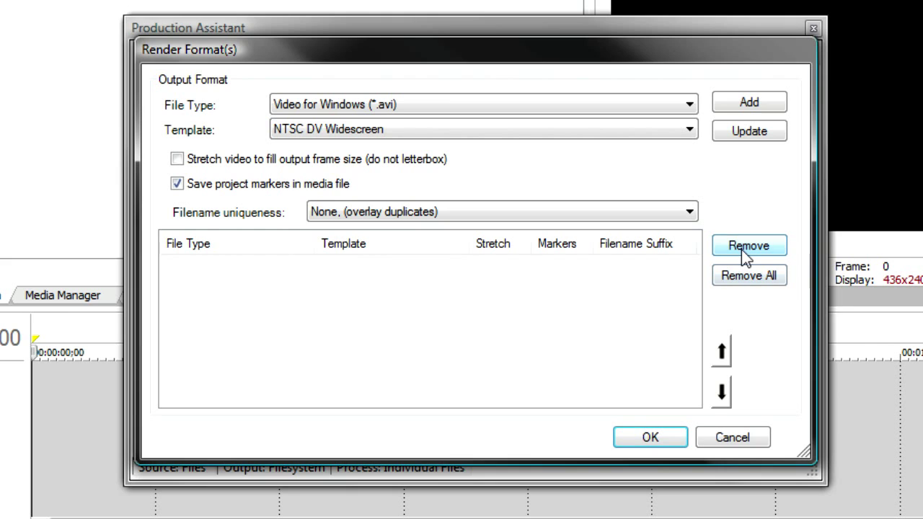
Step: Add a MainConcept AVC/AAC mp4 format using the Apple iPod 640x480 Video template
left_click(689, 107)
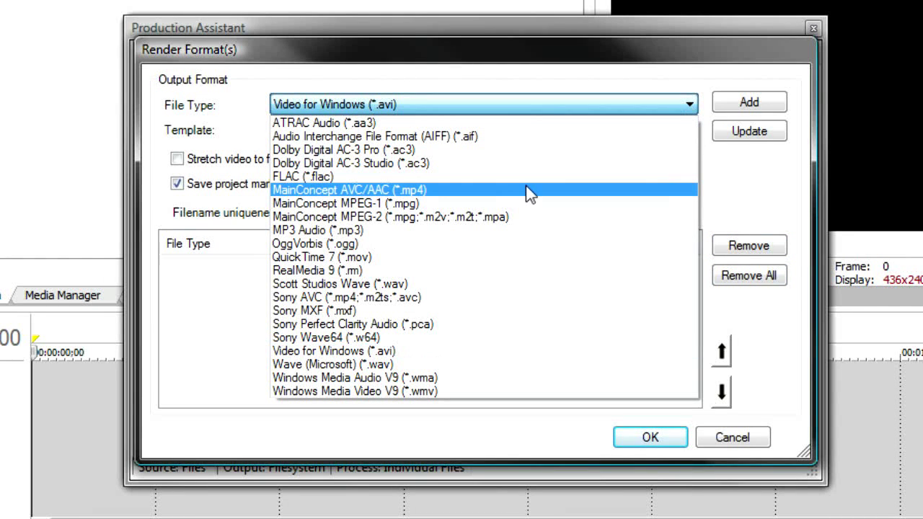
left_click(536, 190)
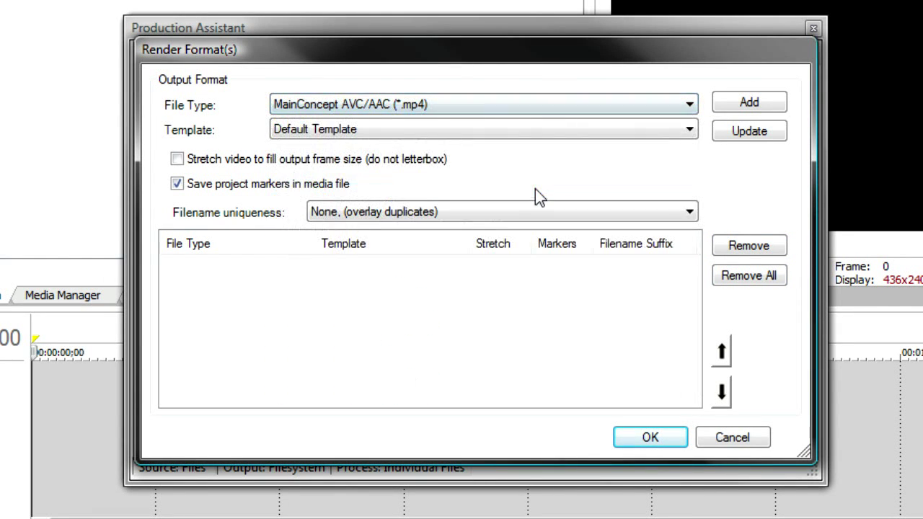
left_click(687, 130)
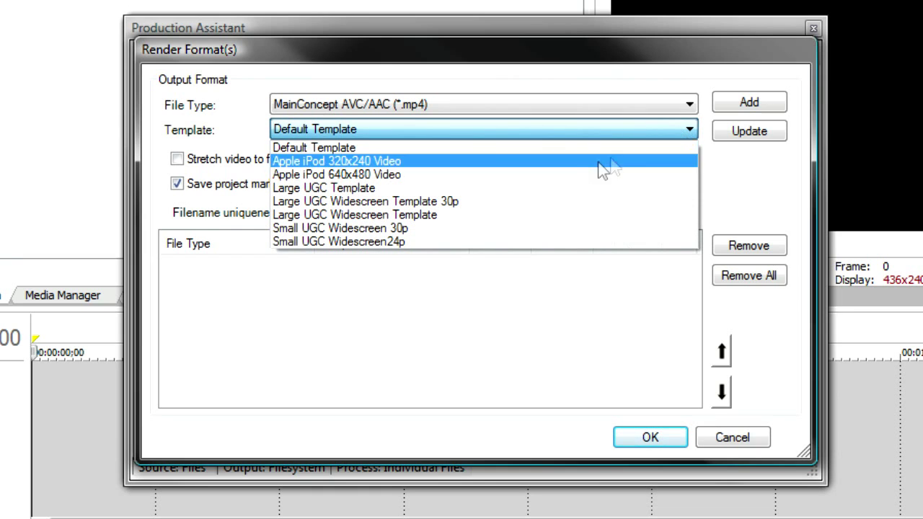
left_click(577, 182)
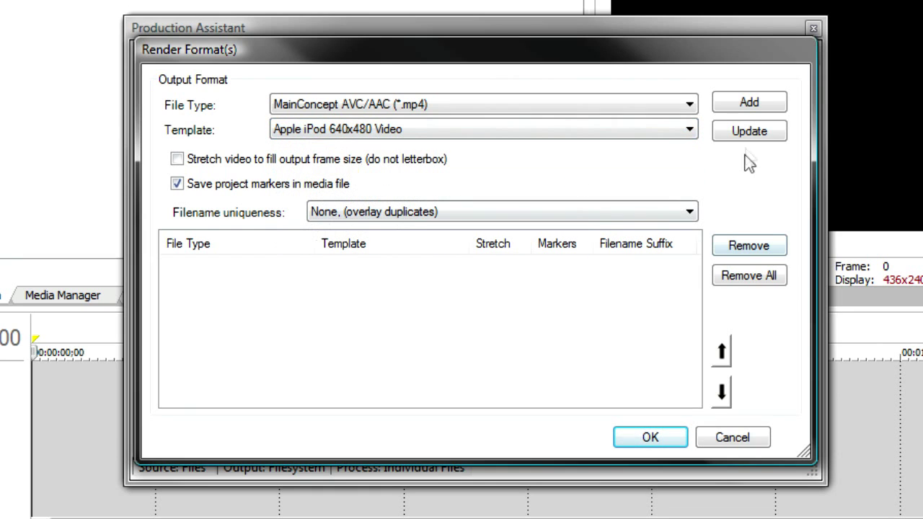
left_click(725, 110)
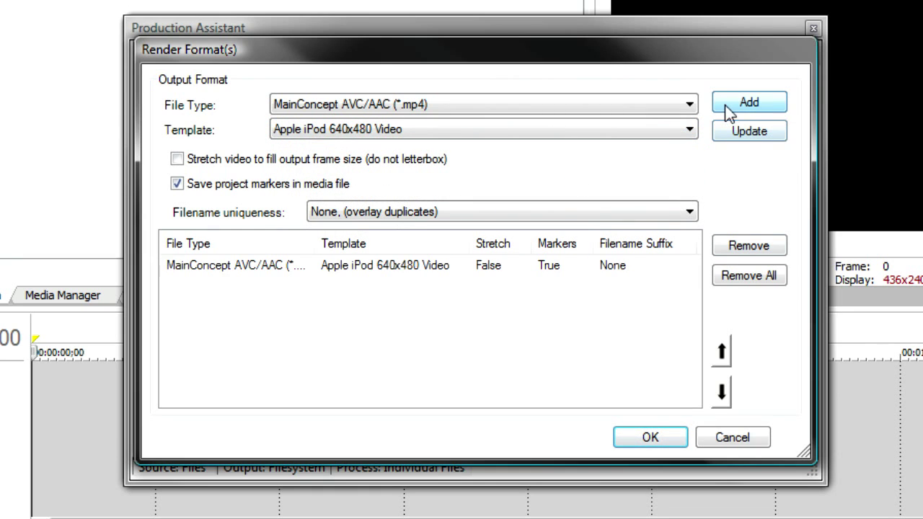
Step: Add a Windows Media Video V9 format using the 512 Kbps Video template
left_click(691, 104)
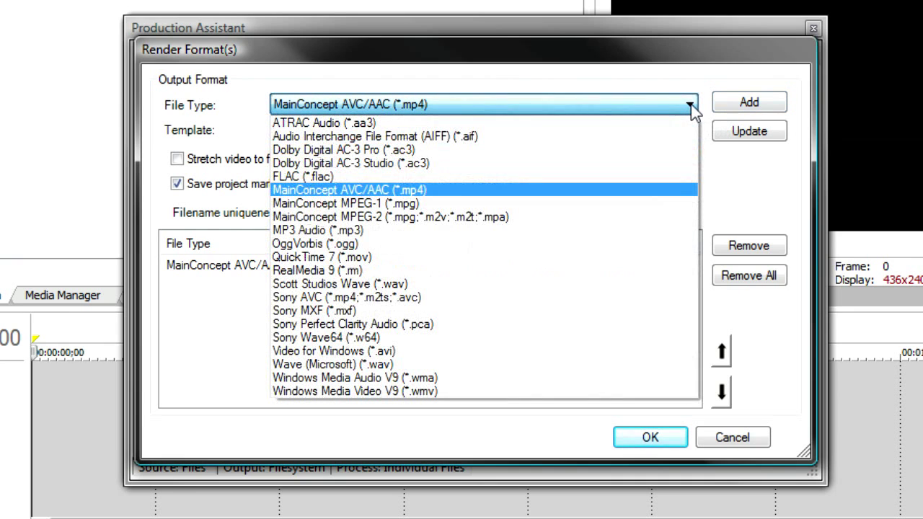
left_click(603, 392)
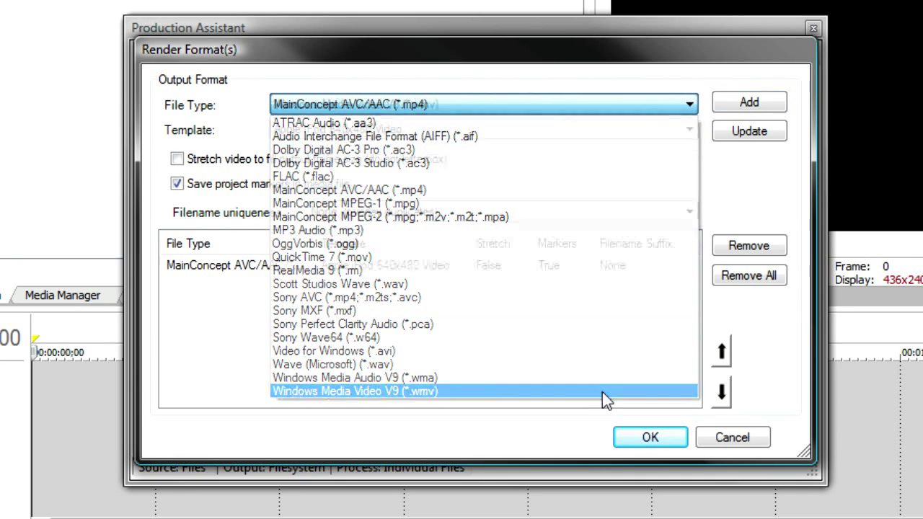
left_click(691, 128)
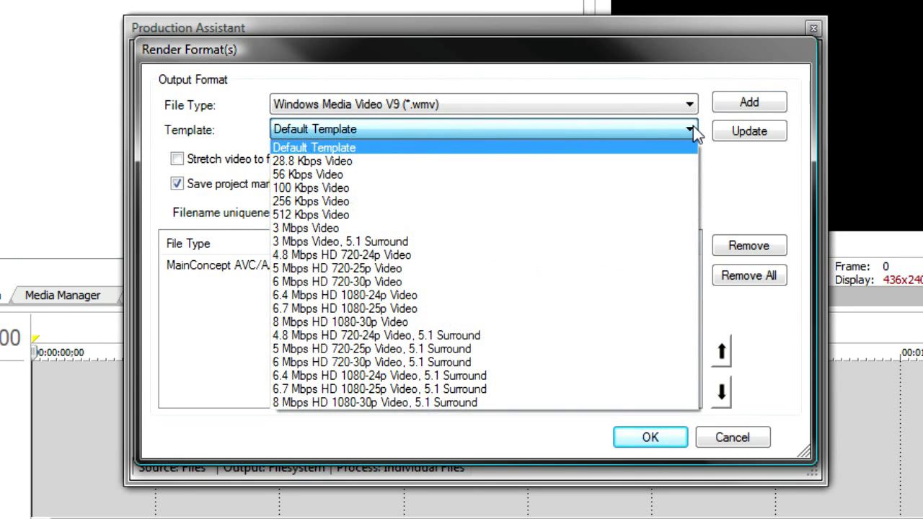
left_click(613, 214)
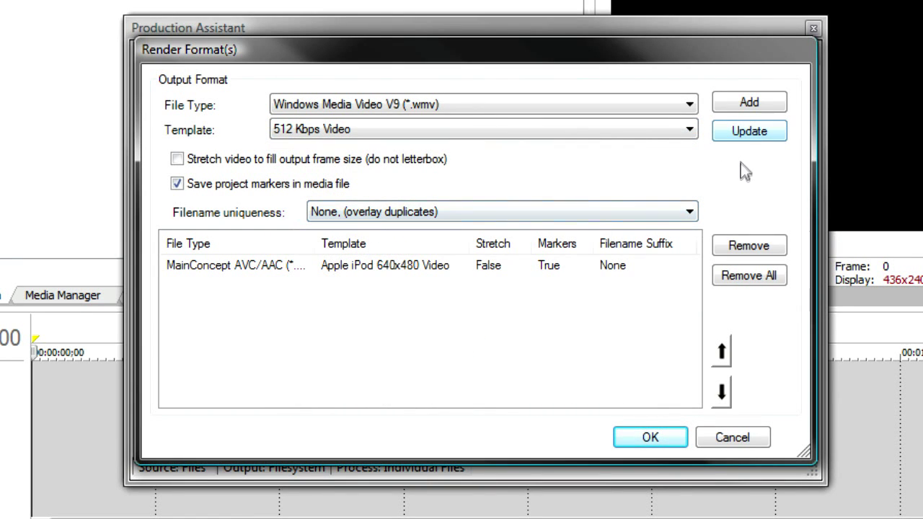
left_click(734, 103)
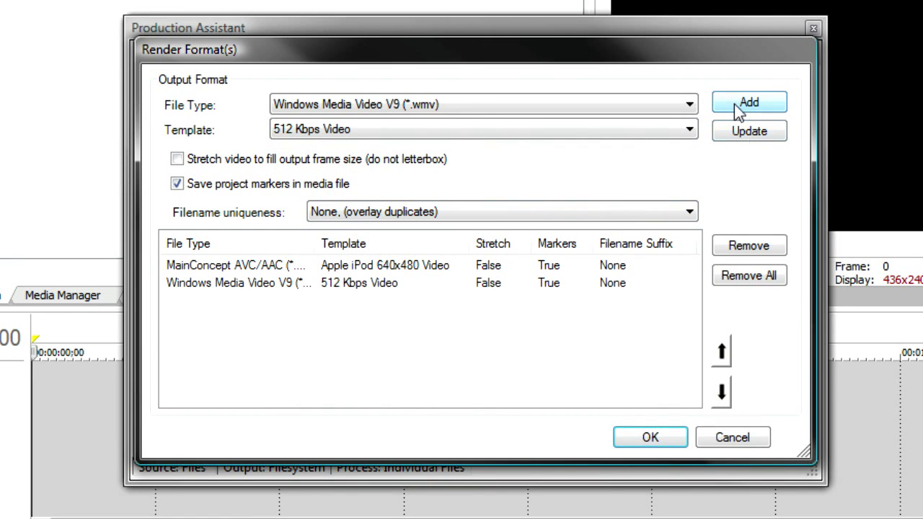
Step: Add a QuickTime 7 format with the 1 Mbps Video template and confirm the three formats
left_click(689, 106)
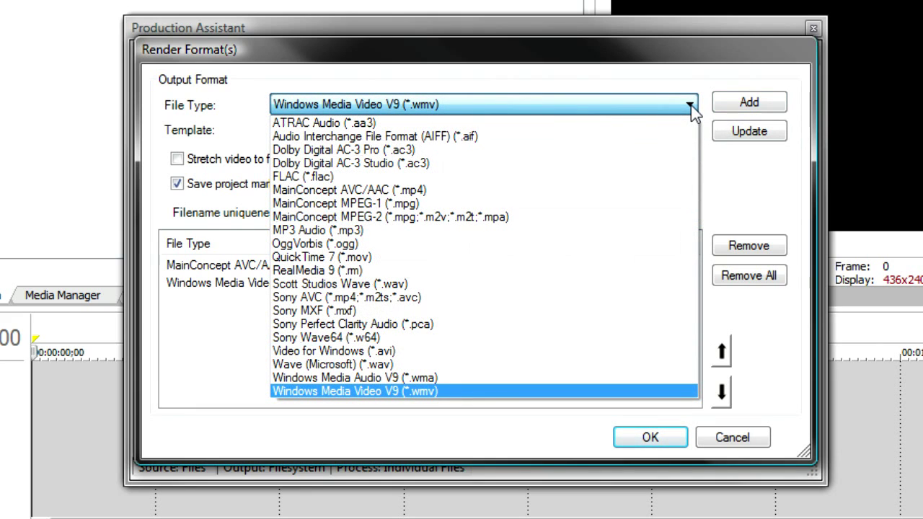
left_click(601, 257)
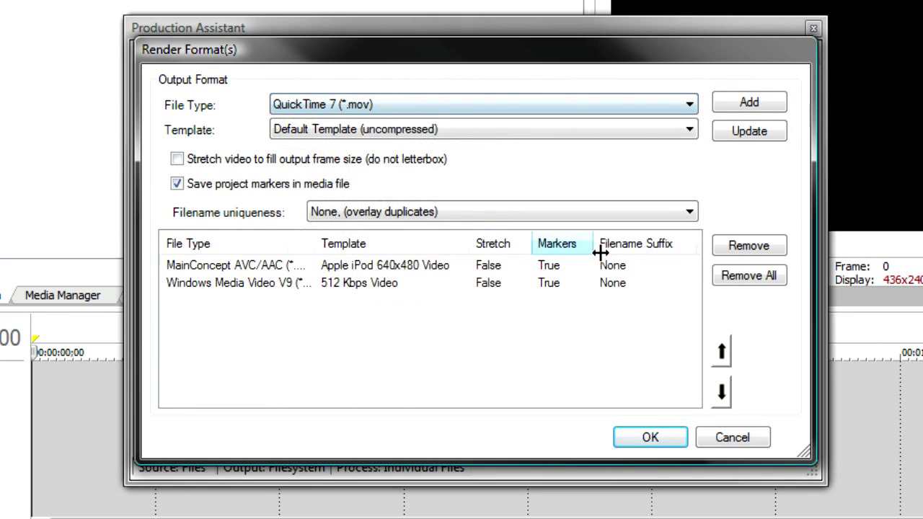
left_click(689, 130)
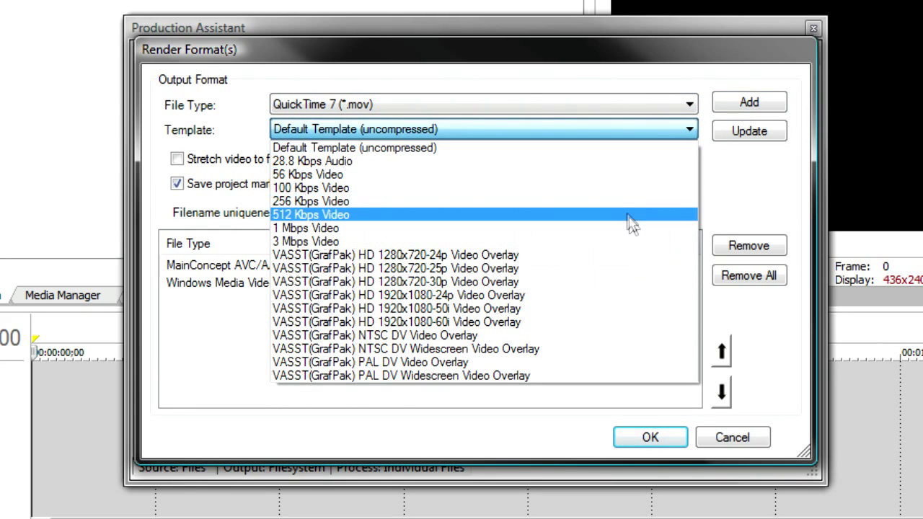
left_click(631, 229)
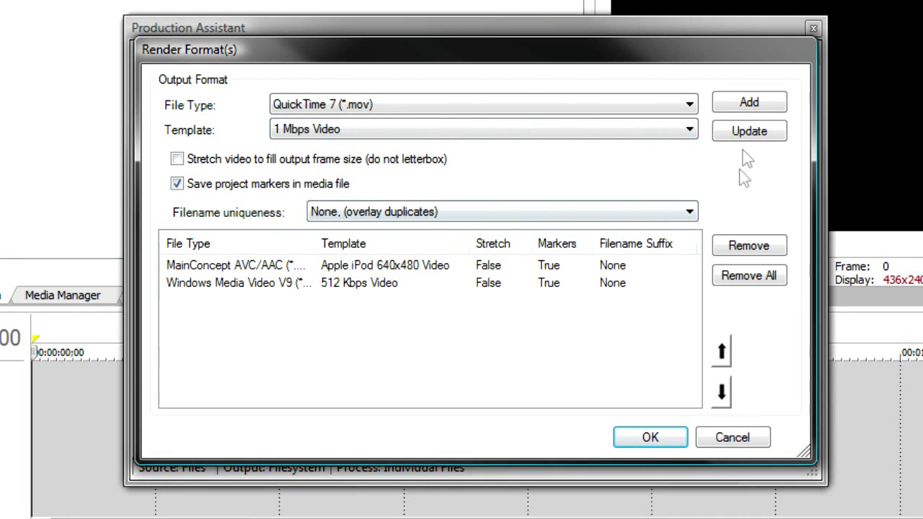
left_click(737, 108)
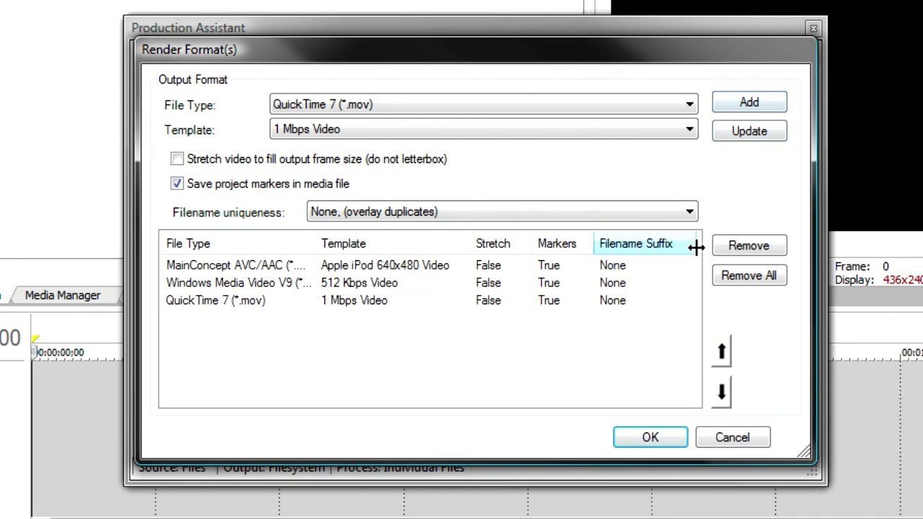
left_click(650, 437)
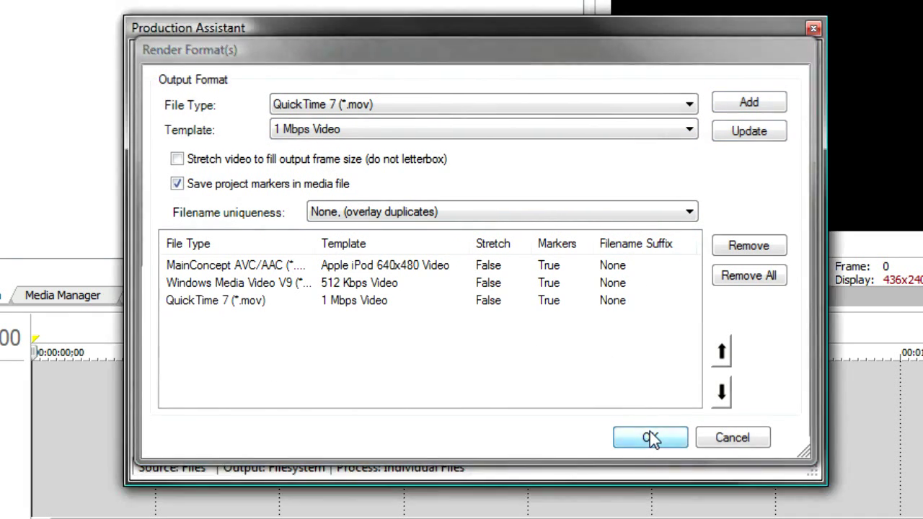
Step: Save the three render formats as the output preset 'My Preset for the Web'
left_click(362, 245)
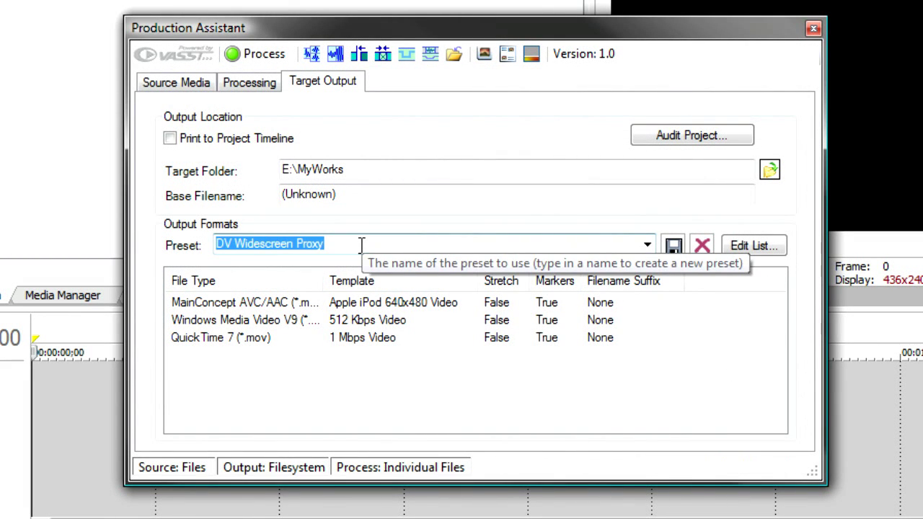
type("My ")
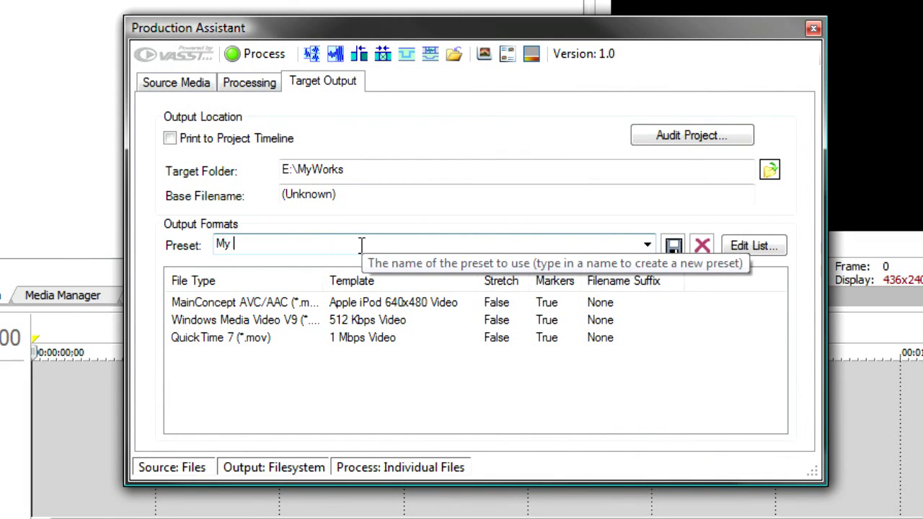
type("Preset fo")
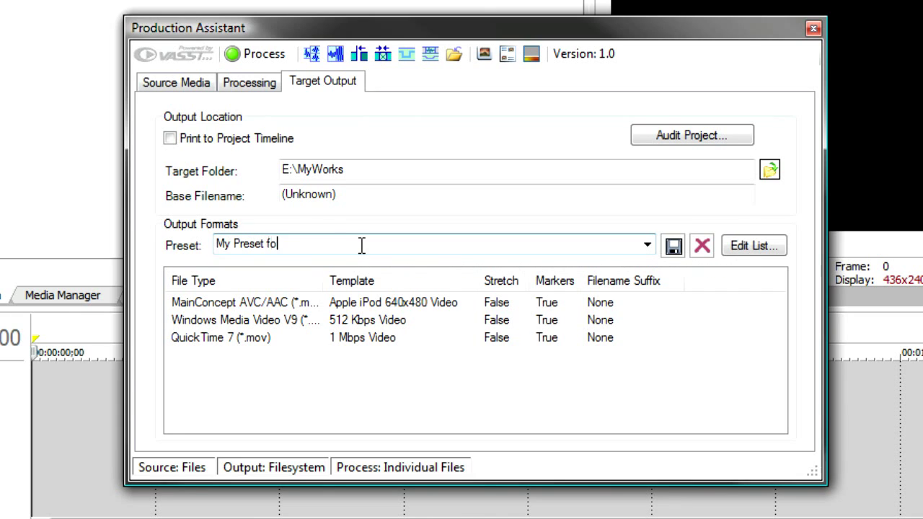
type("r the ")
type("Web")
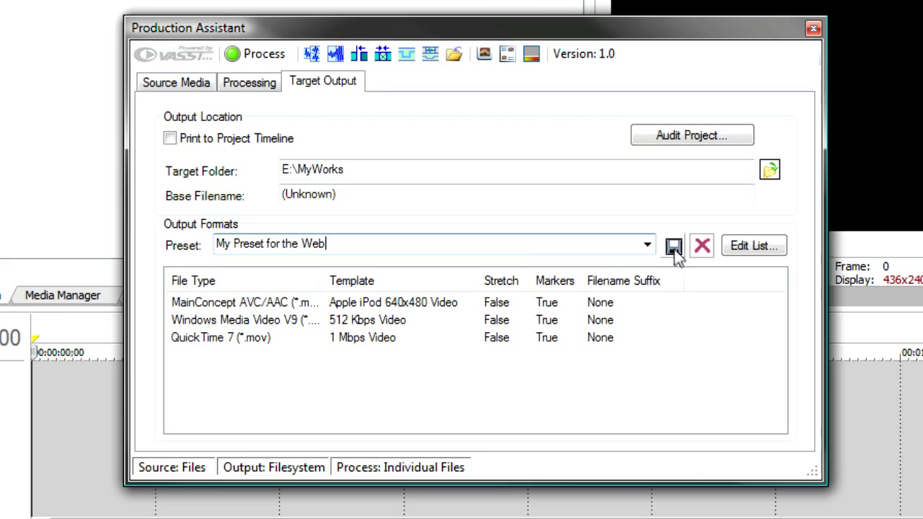
left_click(674, 247)
left_click(547, 382)
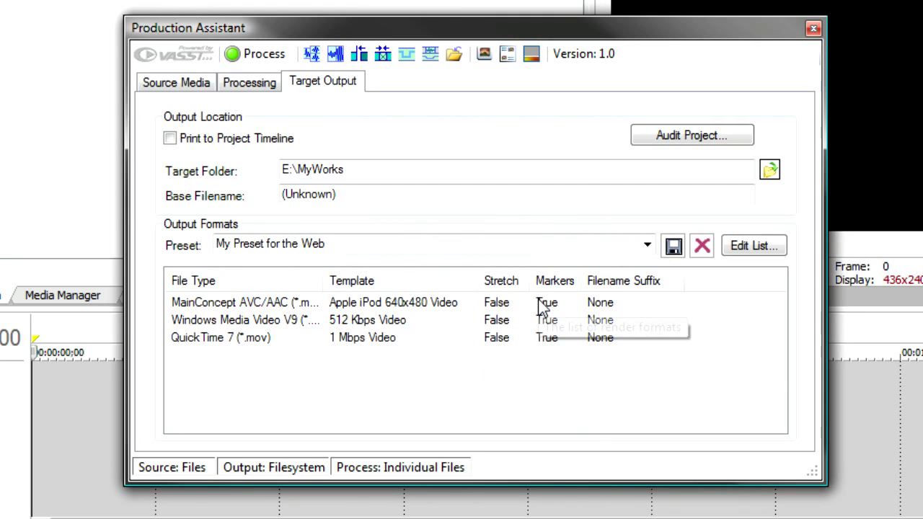
left_click(150, 81)
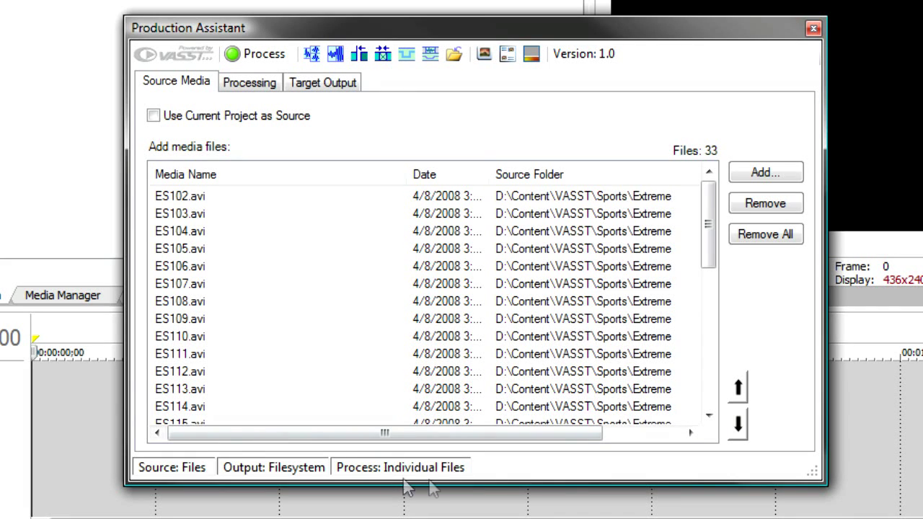
left_click(252, 85)
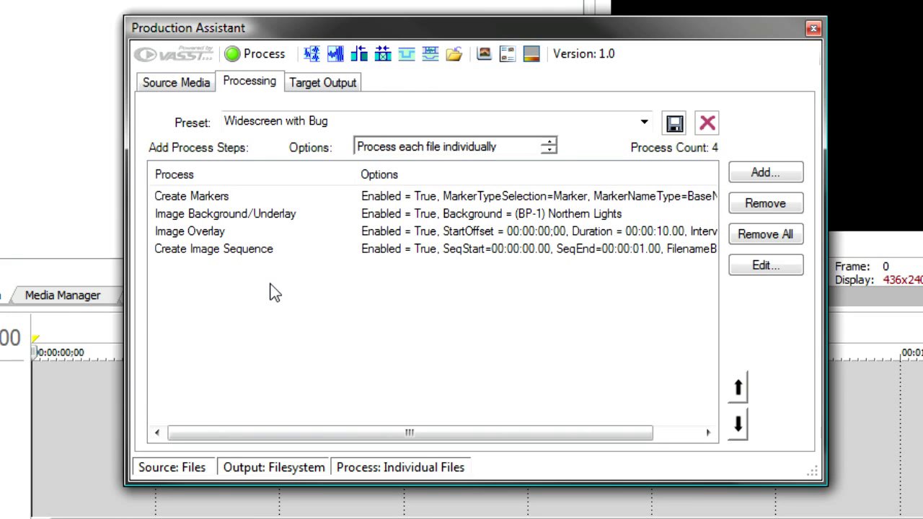
left_click(318, 89)
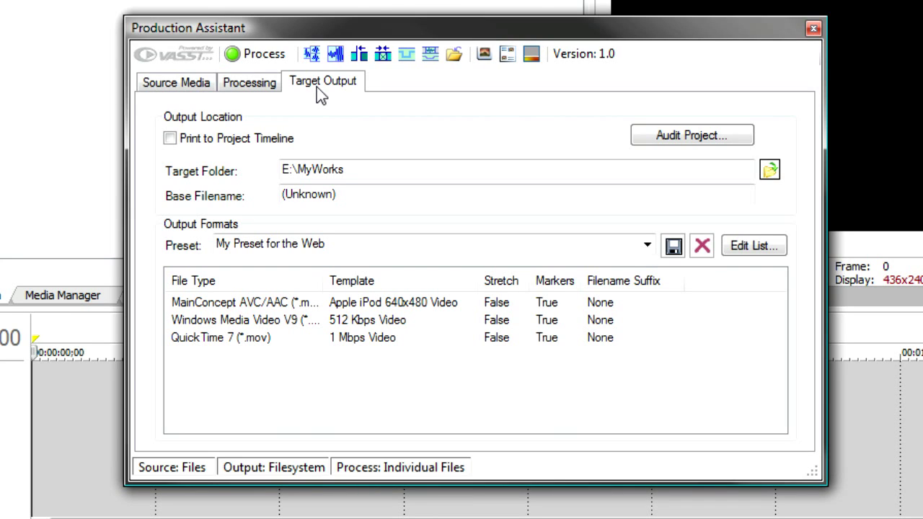
Step: Start the batch job, declining to save Untitled and accepting the default New Project settings
left_click(257, 55)
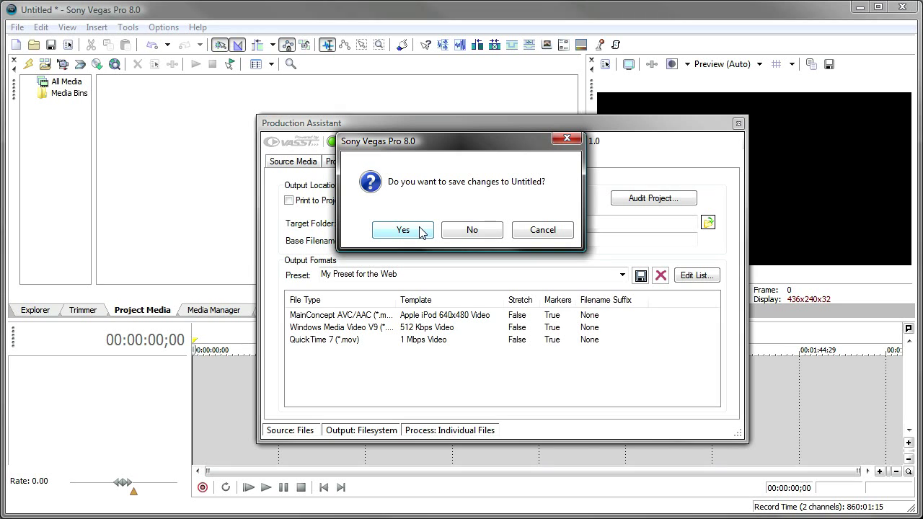
left_click(464, 232)
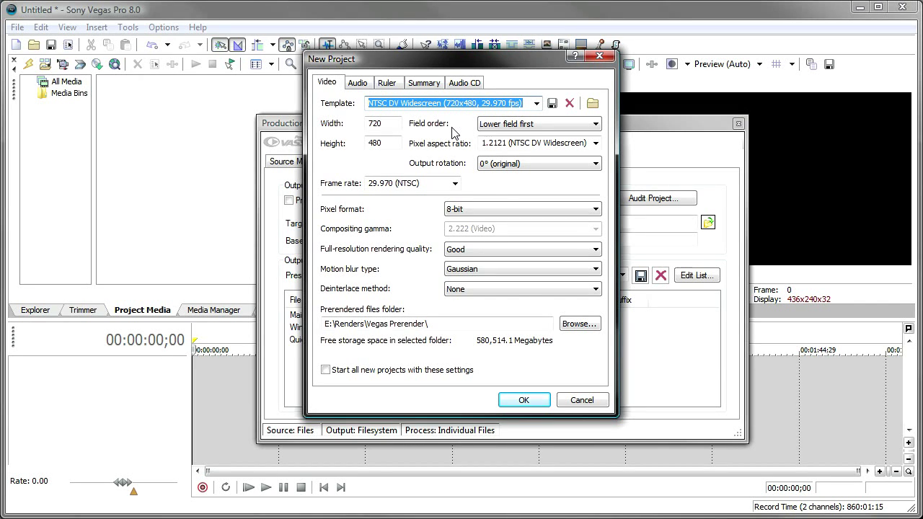
left_click(525, 400)
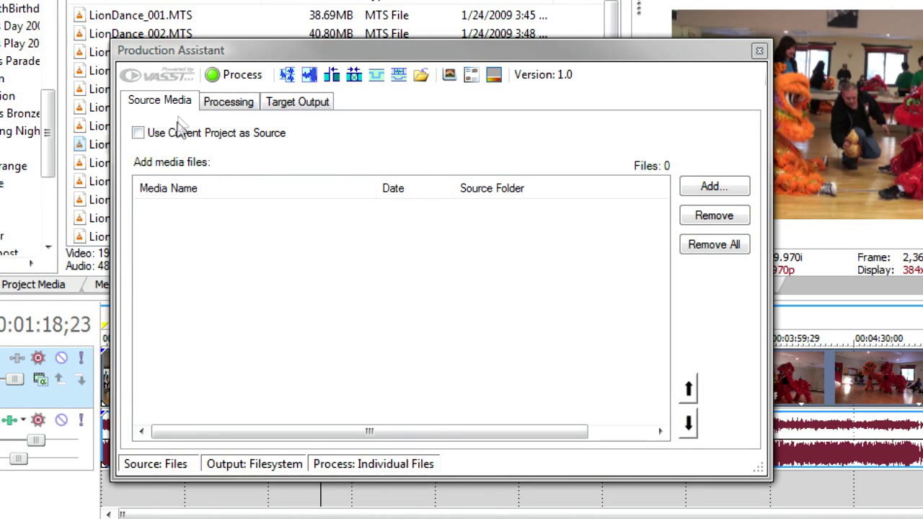
Step: Enable Use Current Project as Source and Print to Project Timeline output
left_click(176, 134)
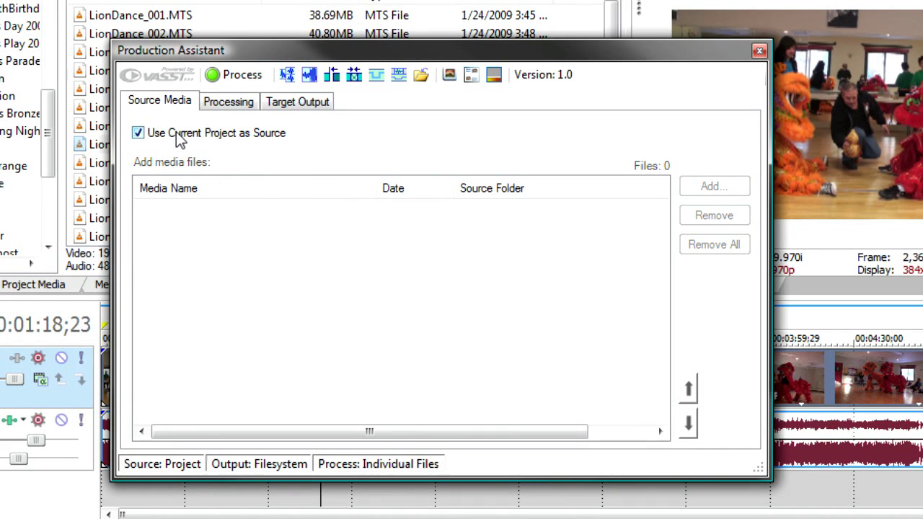
left_click(297, 102)
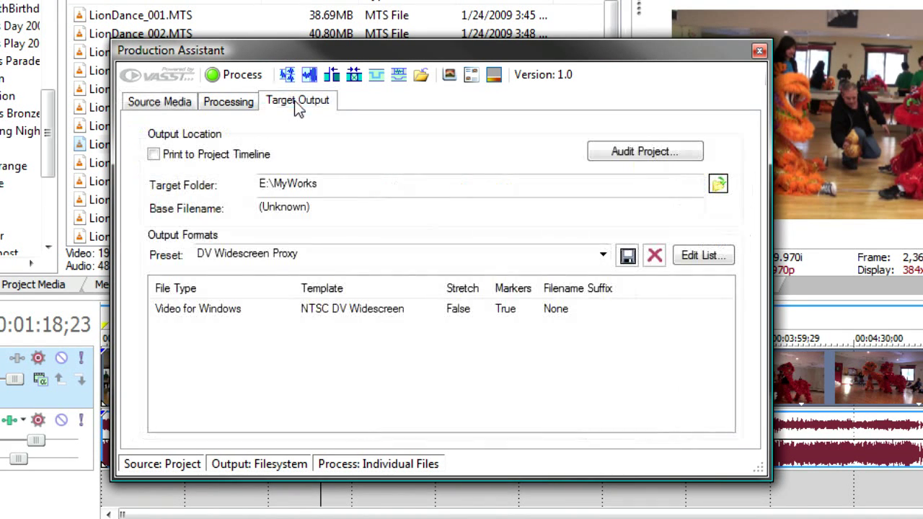
left_click(192, 158)
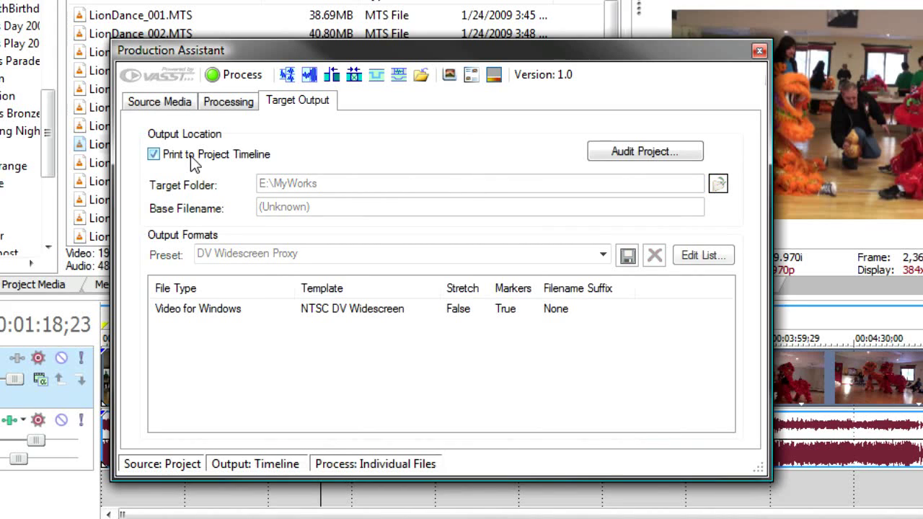
left_click(225, 101)
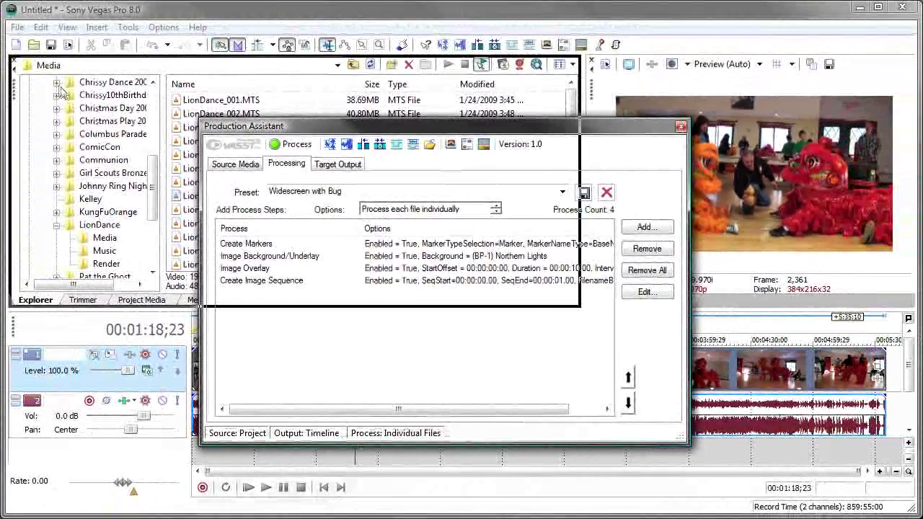
Step: Dock the Production Assistant into the main window and remove all processing steps
left_click_drag(237, 135, 123, 173)
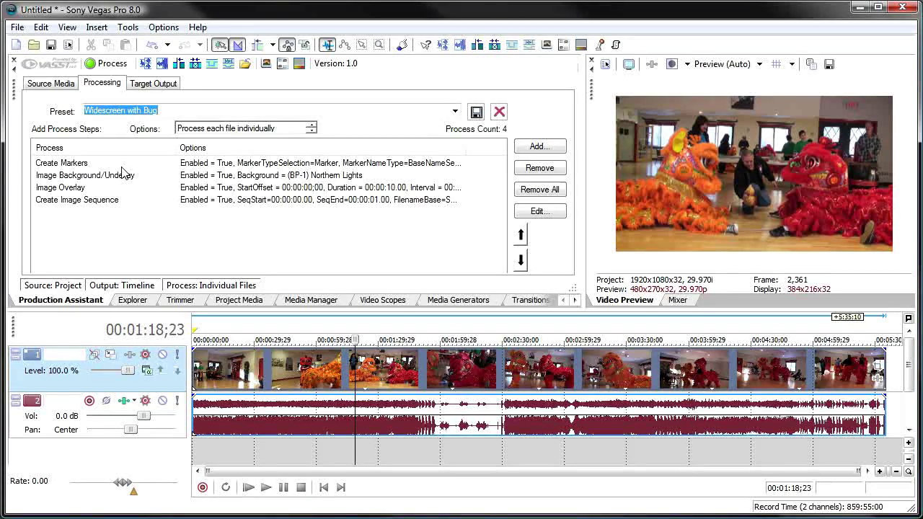
left_click(137, 302)
left_click(183, 300)
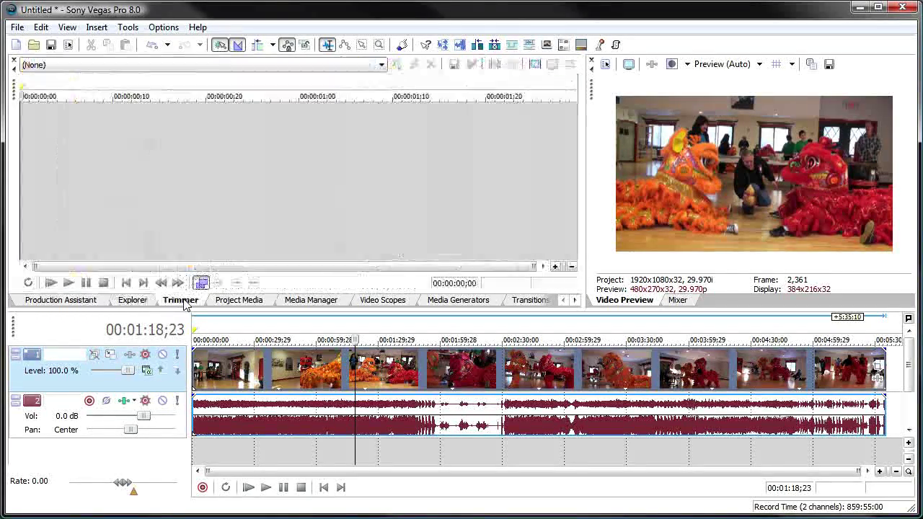
left_click(78, 301)
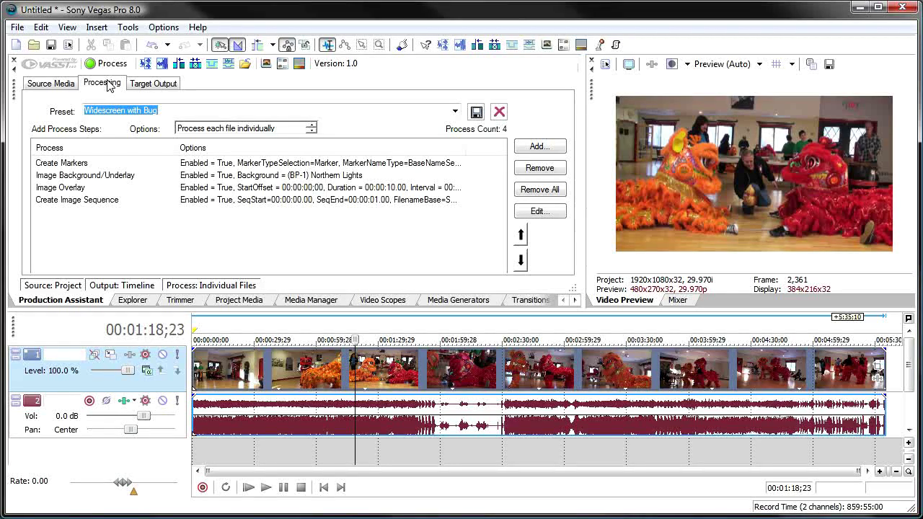
left_click(547, 192)
Step: Confirm clearing the steps and add a Cine-Look step with the Pushed 16mm look
left_click(466, 363)
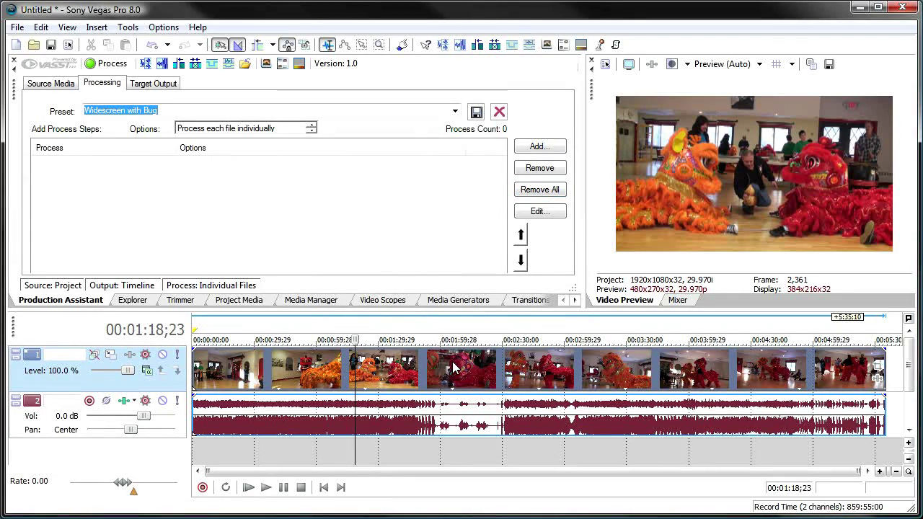
left_click(538, 148)
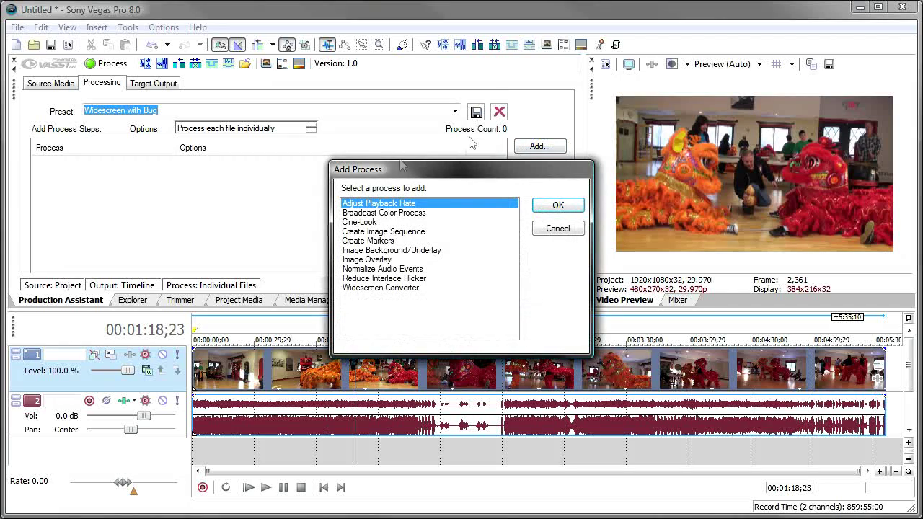
double_click(366, 222)
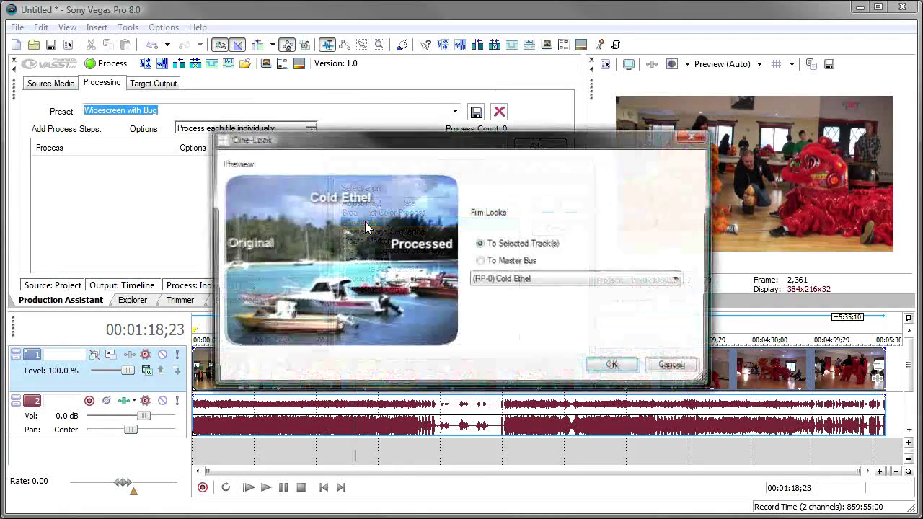
left_click(677, 279)
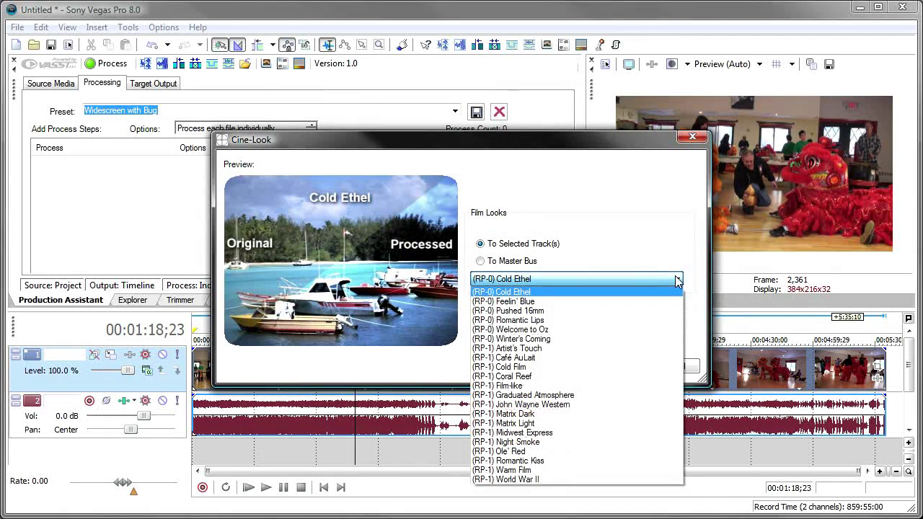
left_click(601, 310)
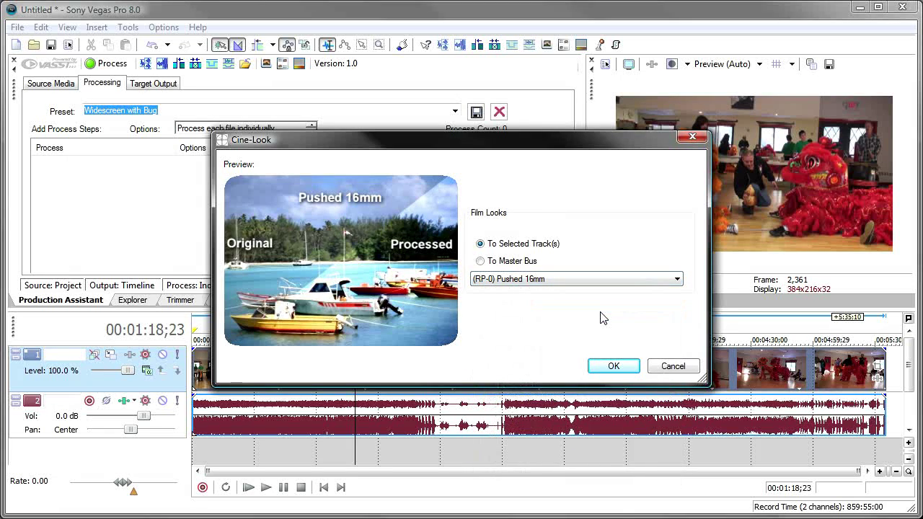
left_click(614, 366)
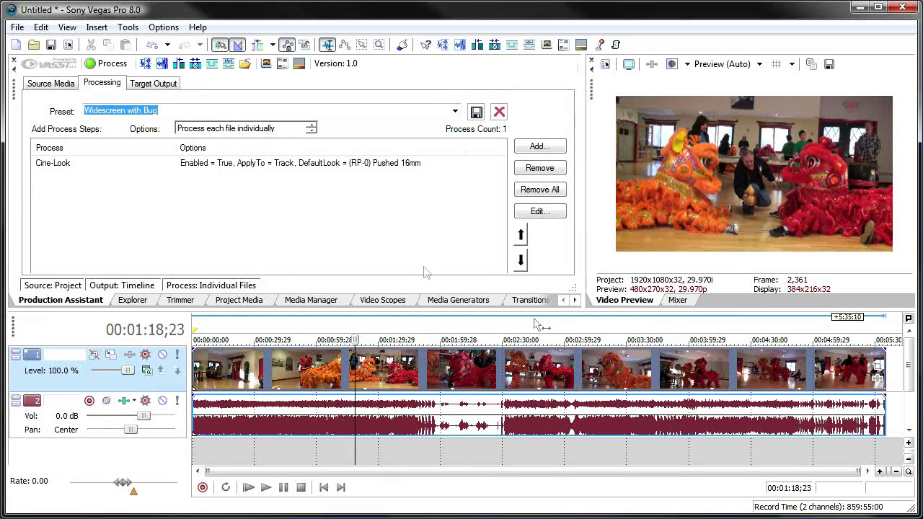
Step: Apply the Pushed 16mm look to the timeline video, then undo it
left_click(117, 64)
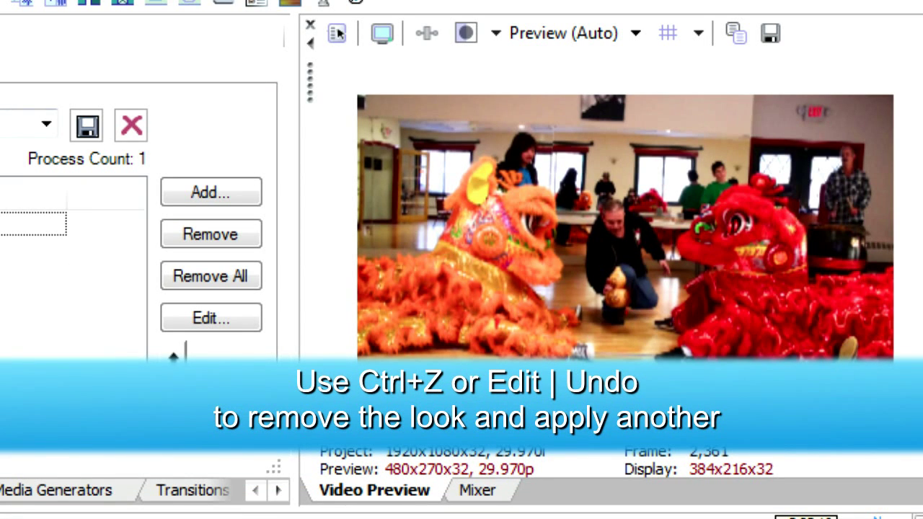
key("ctrl+z")
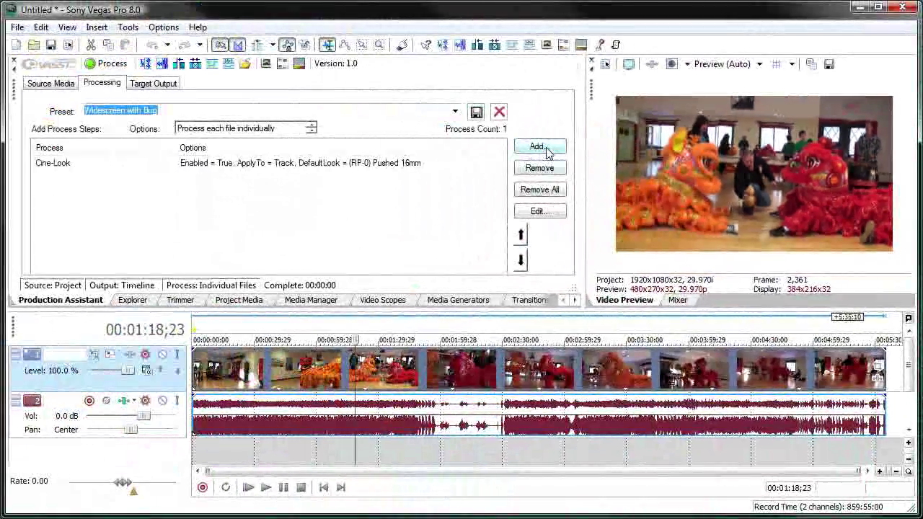
left_click(537, 147)
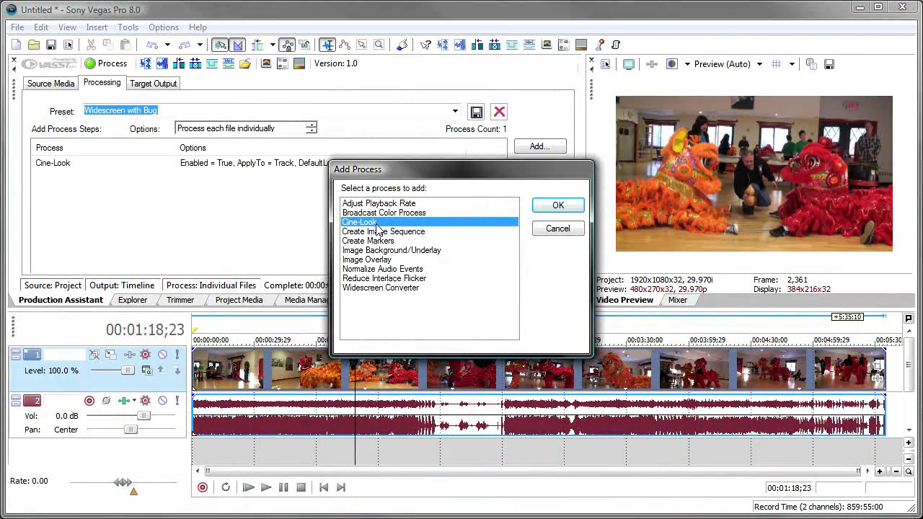
Step: Change the Cine-Look step's film look to (RP-1) Midwest Express and apply it to the timeline video
left_click(555, 230)
left_click(274, 163)
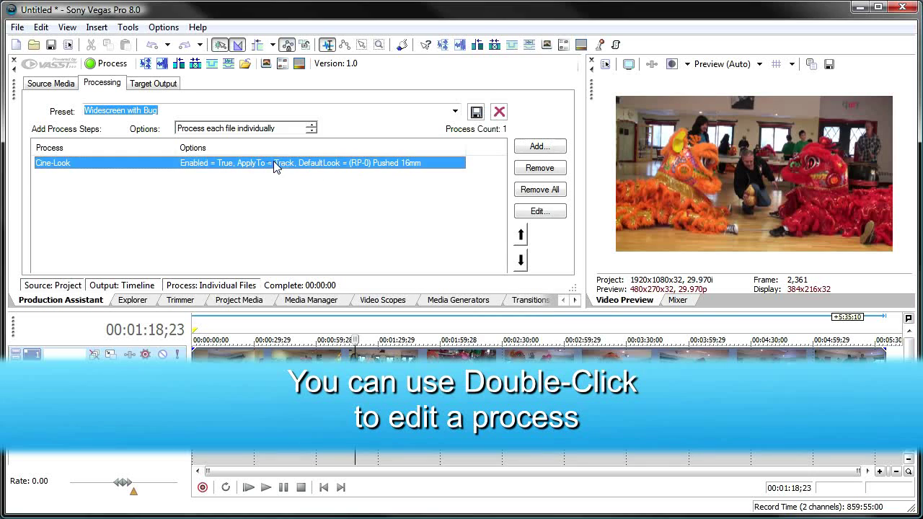
double_click(274, 165)
left_click(678, 279)
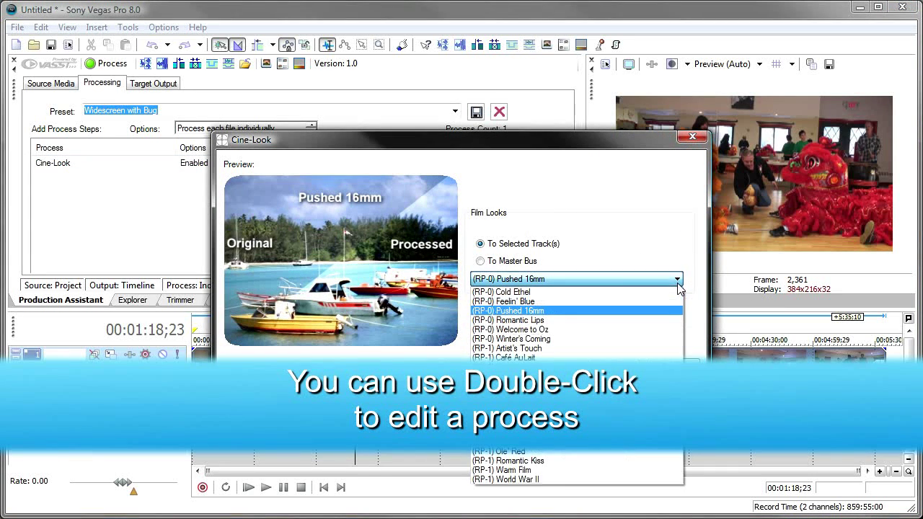
left_click(575, 329)
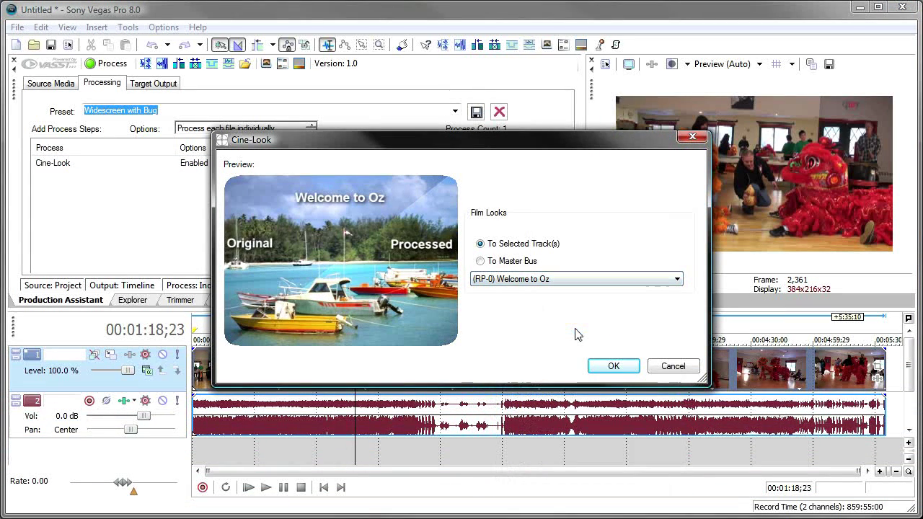
left_click(678, 279)
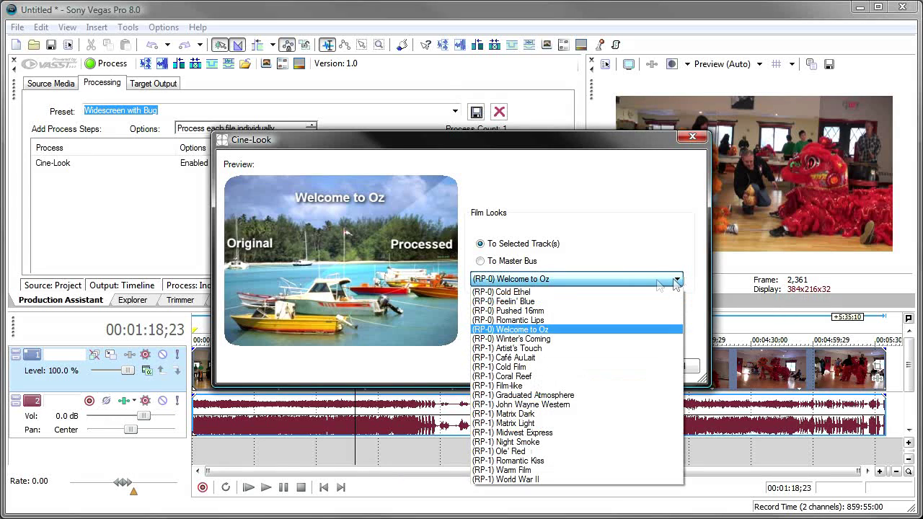
left_click(549, 433)
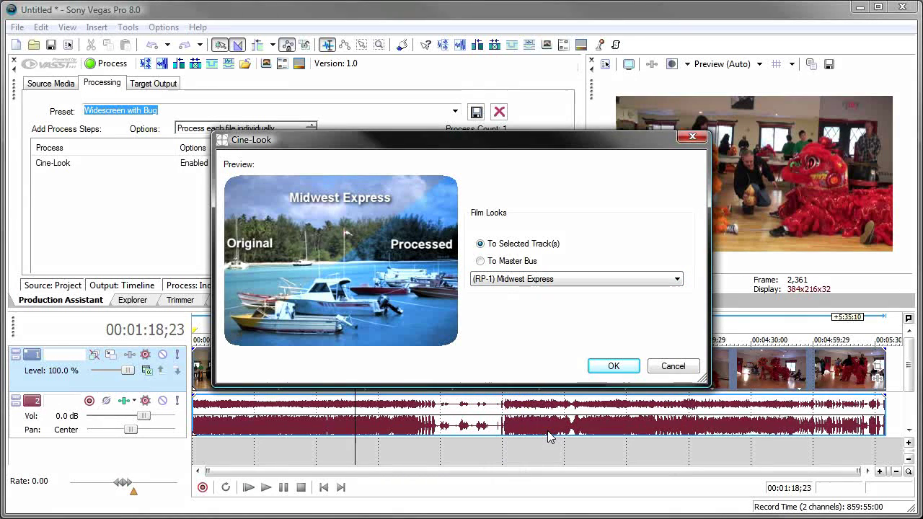
left_click(612, 367)
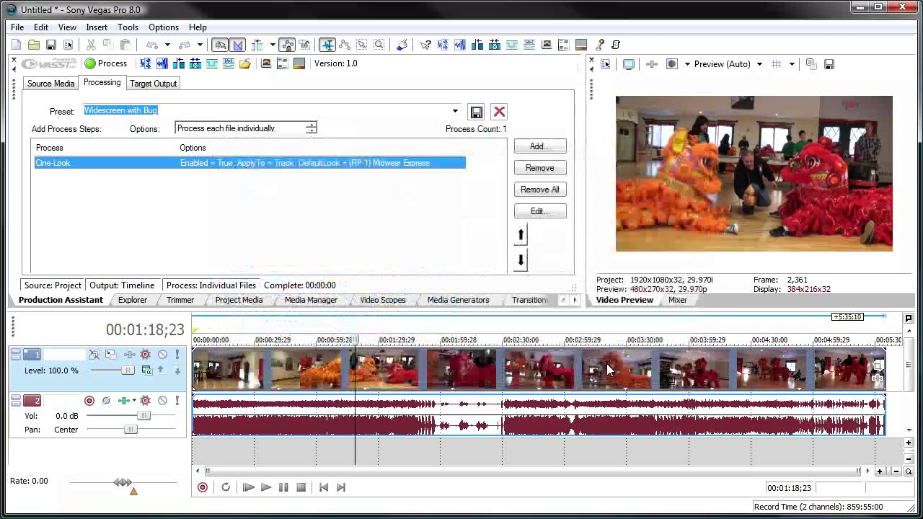
left_click(108, 64)
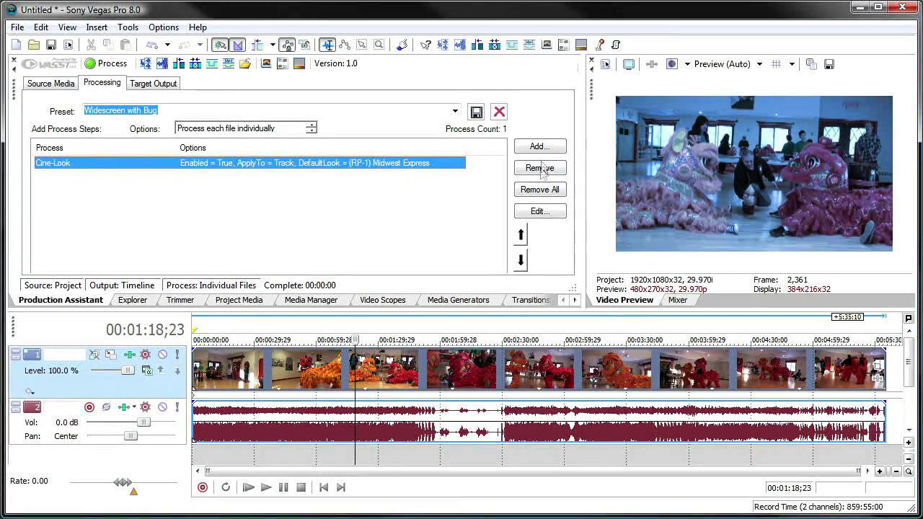
left_click(539, 147)
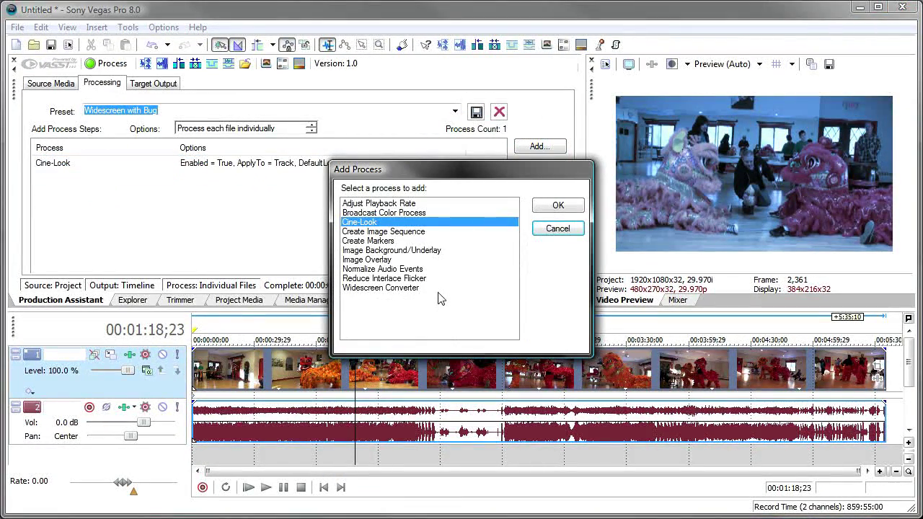